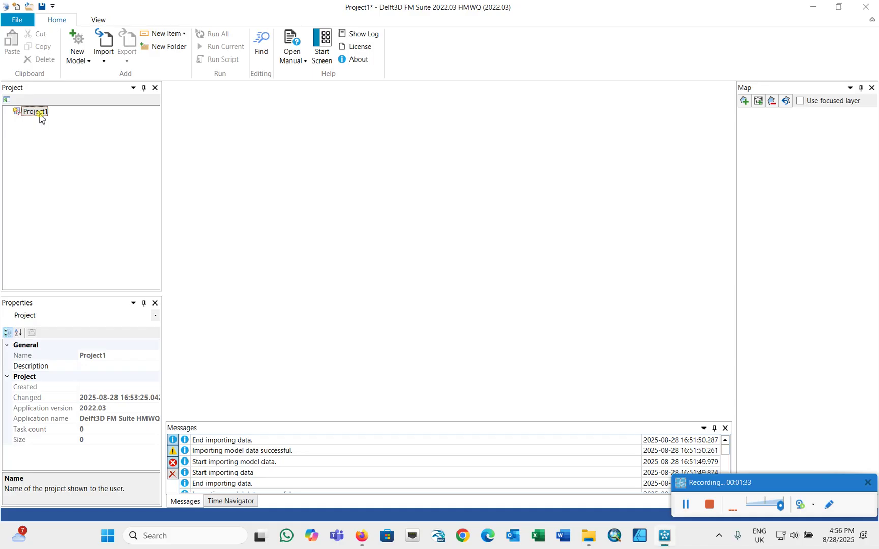
# Add a new Empty Integrated Model to Project1
pyautogui.rightClick(40, 115)
pyautogui.moveTo(65, 121)
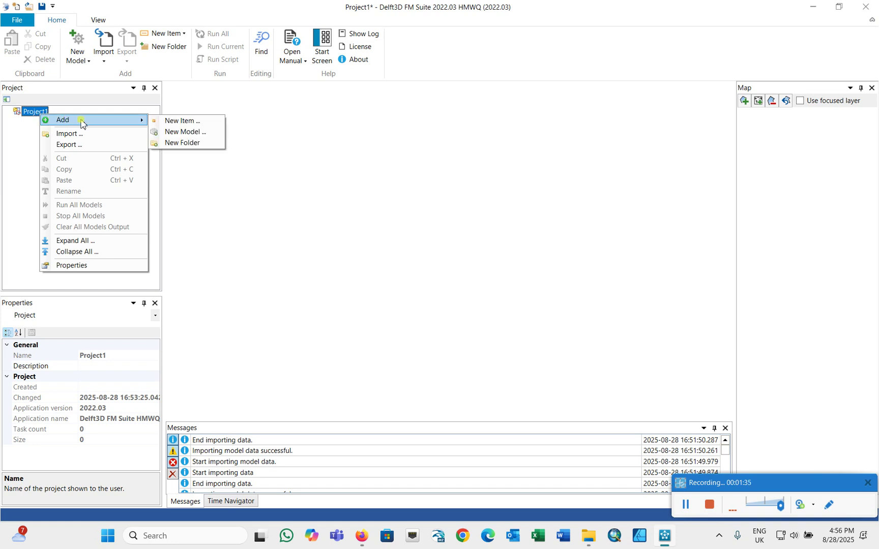
pyautogui.click(178, 134)
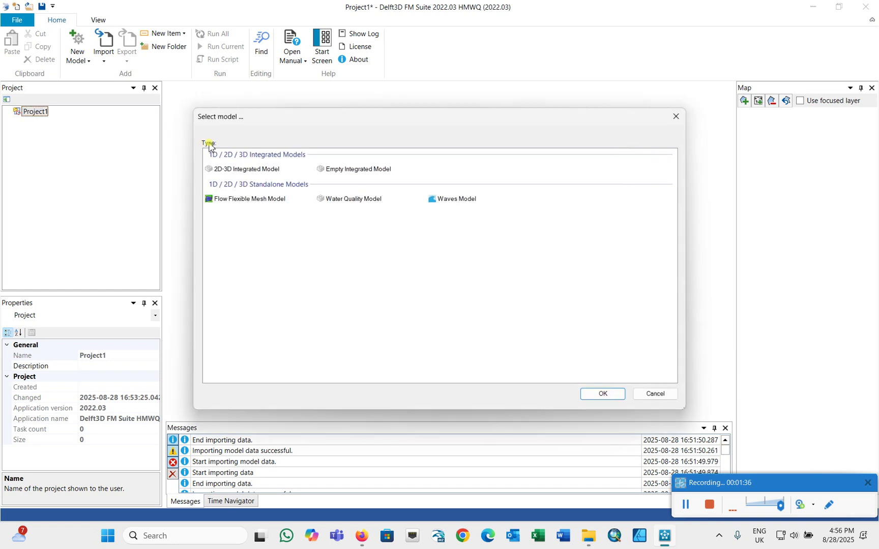
pyautogui.click(352, 171)
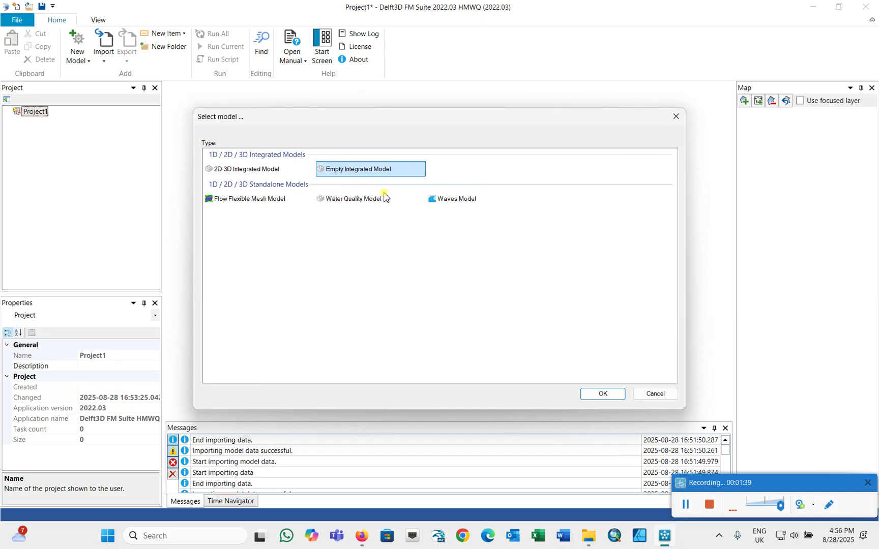
pyautogui.click(601, 395)
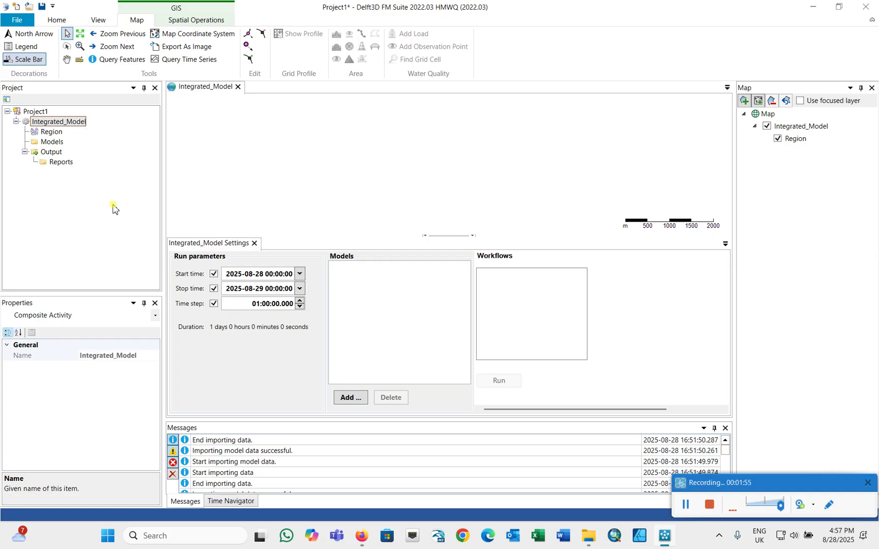
# Import the Flow Flexible Mesh Model test_fm from the M2_4m_W_4m_20s/fm folder into the integrated model
pyautogui.rightClick(69, 125)
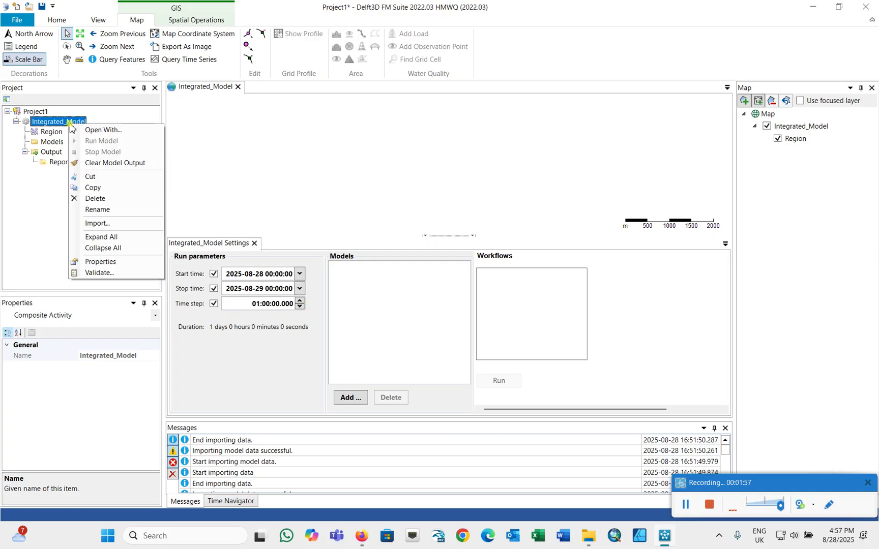
pyautogui.click(111, 225)
pyautogui.click(249, 199)
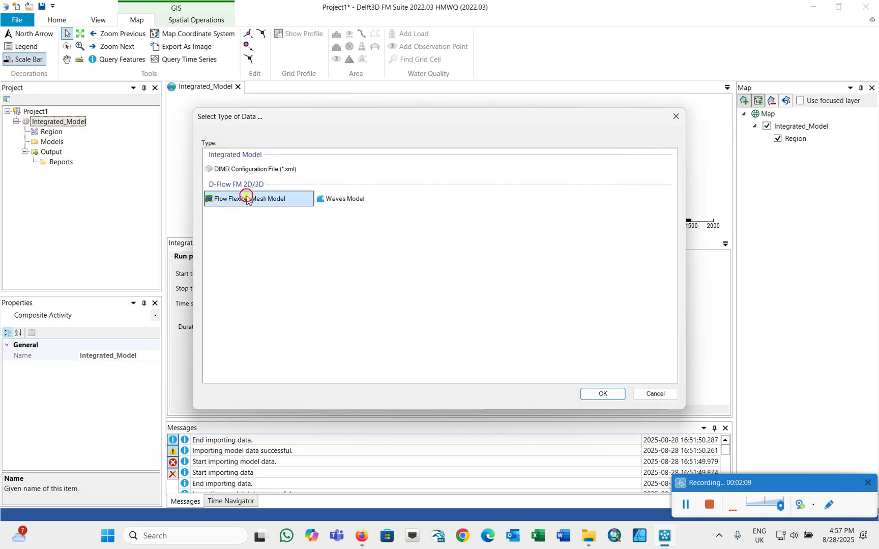
pyautogui.click(603, 394)
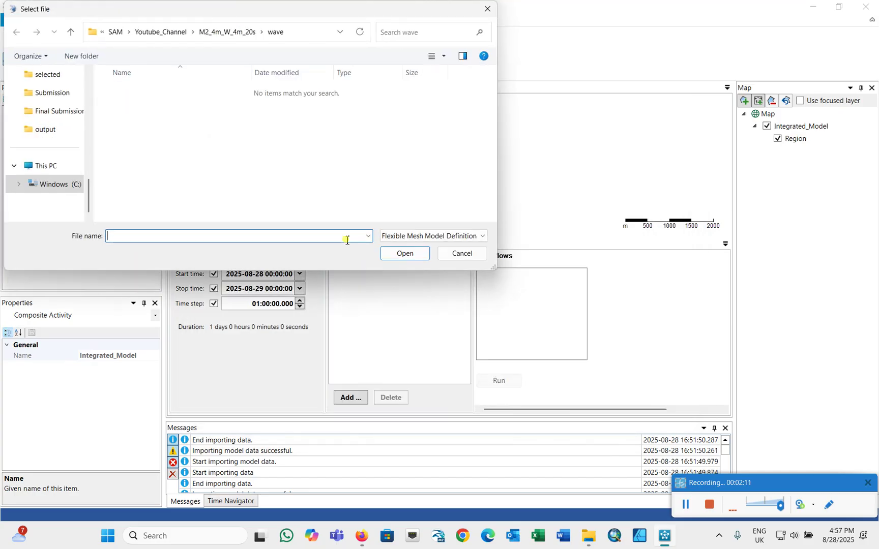
pyautogui.click(215, 29)
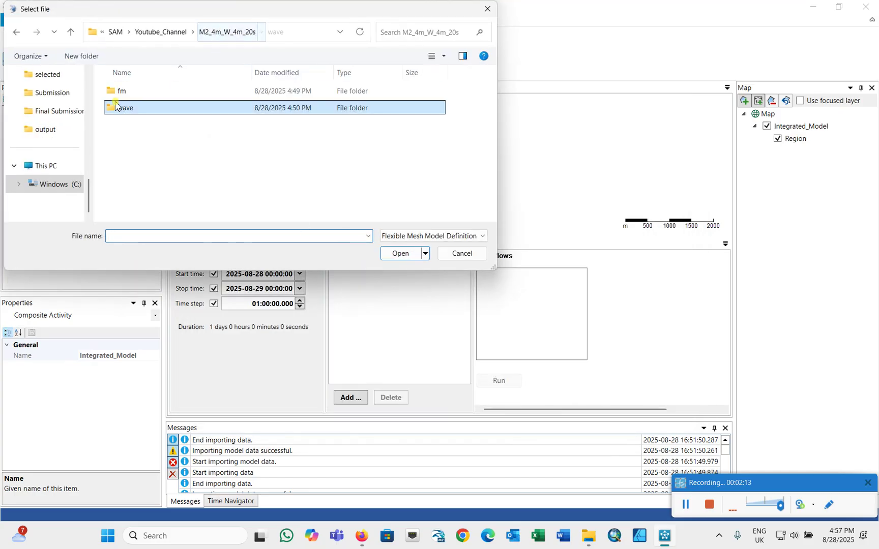
pyautogui.click(125, 97)
pyautogui.doubleClick(125, 94)
pyautogui.click(127, 93)
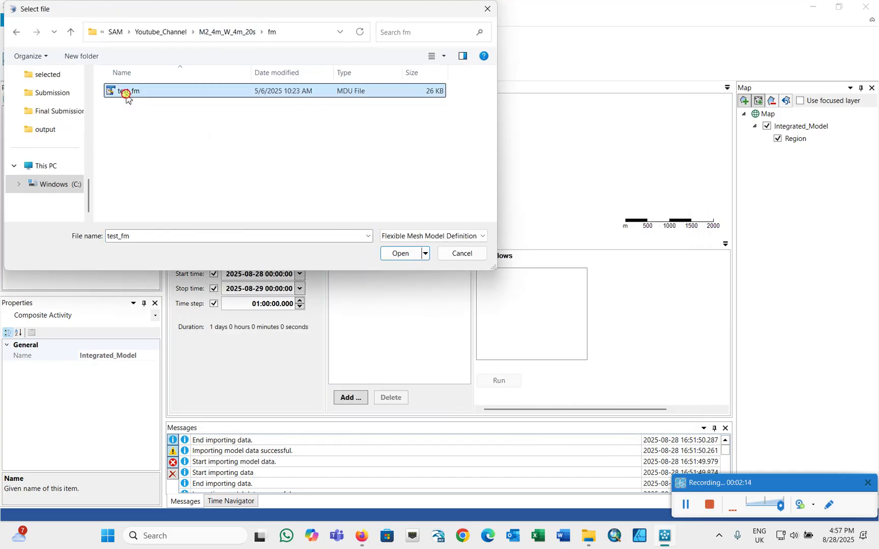
pyautogui.click(400, 253)
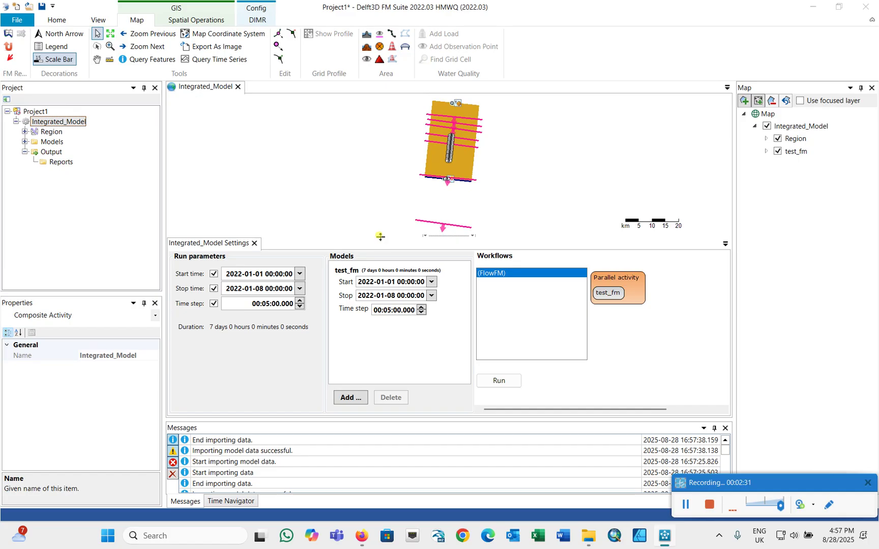
# Expand the imported test_fm model and import the Waves Model 1in750 from the M2_4m_W_4m_20s/wave folder into the integrated model
pyautogui.click(27, 142)
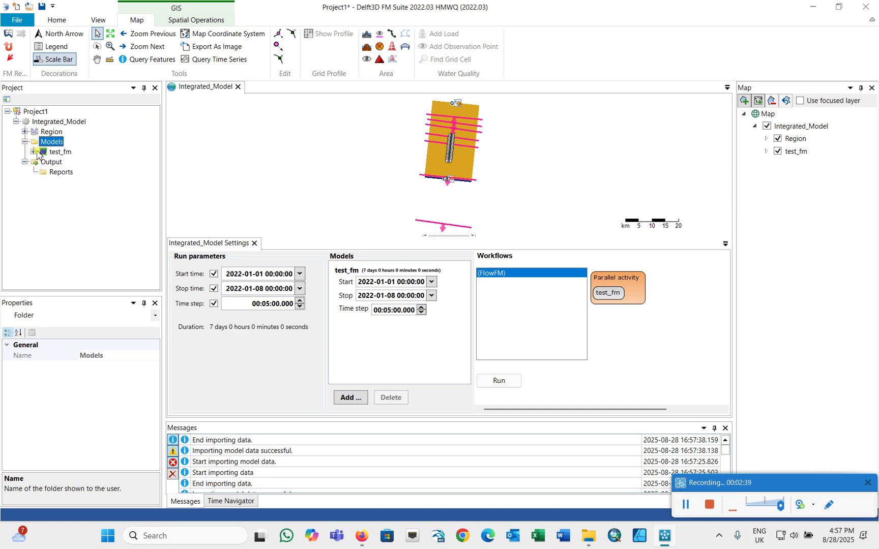
pyautogui.click(33, 152)
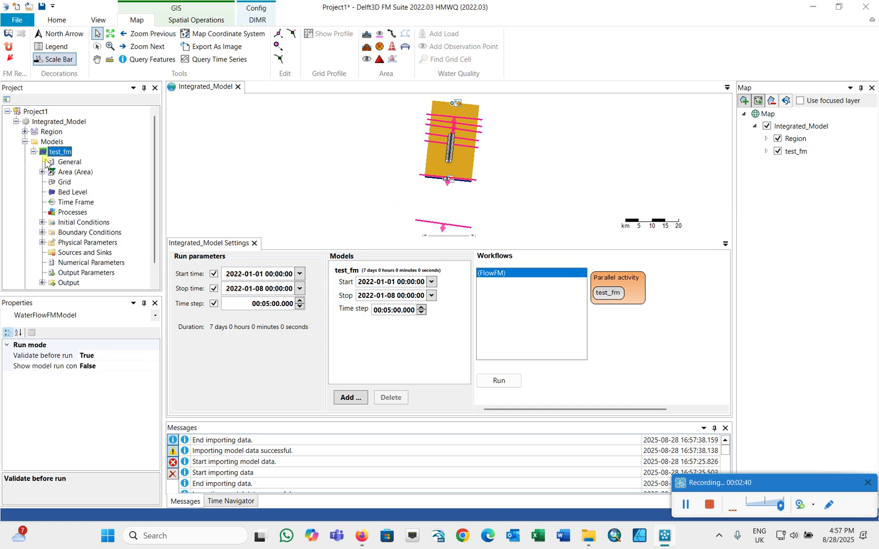
pyautogui.rightClick(58, 125)
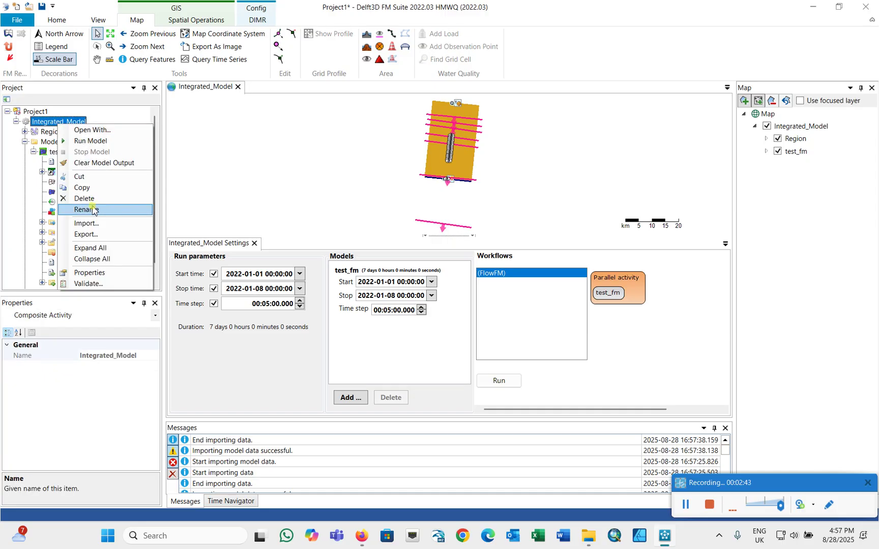
pyautogui.click(94, 224)
pyautogui.click(359, 200)
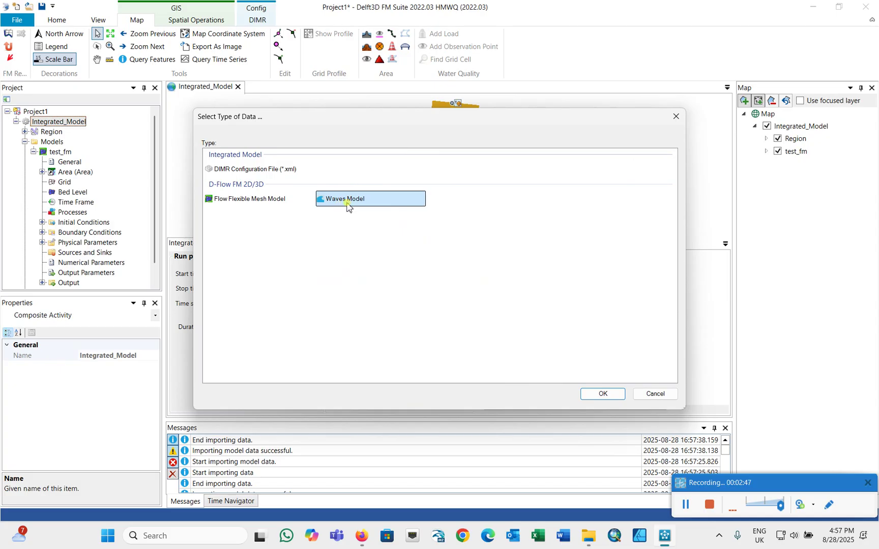
pyautogui.click(601, 393)
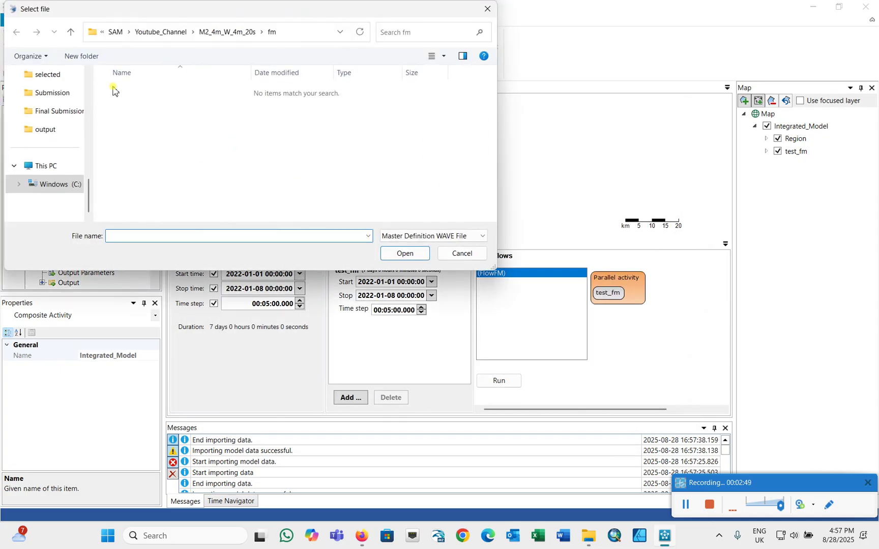
pyautogui.click(230, 31)
pyautogui.doubleClick(127, 108)
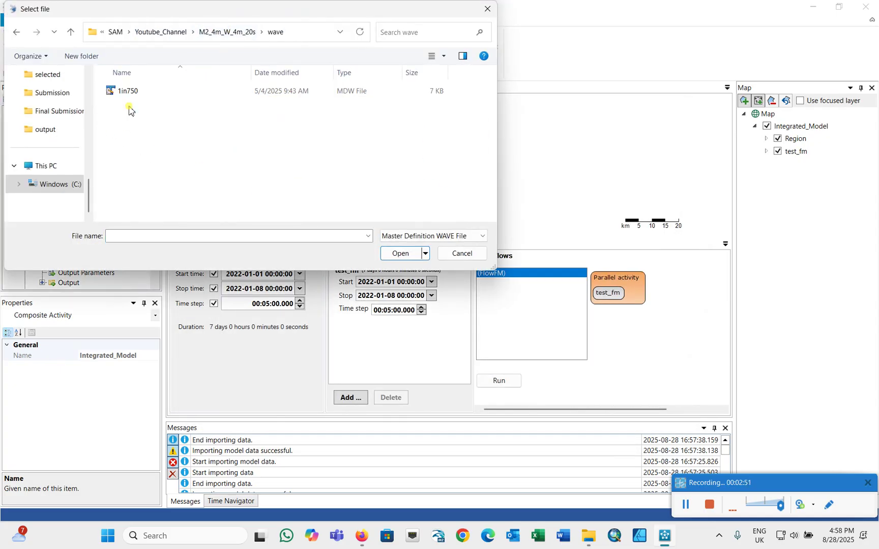
pyautogui.click(401, 253)
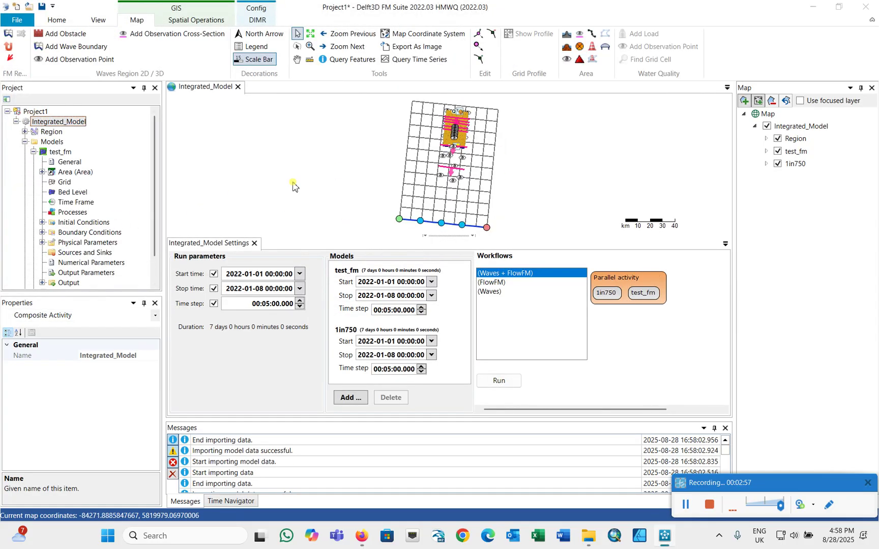
# Turn on the Bed Level layer of test_fm and the Bathymetry layer of 1in750's inner domain on the map
pyautogui.click(766, 151)
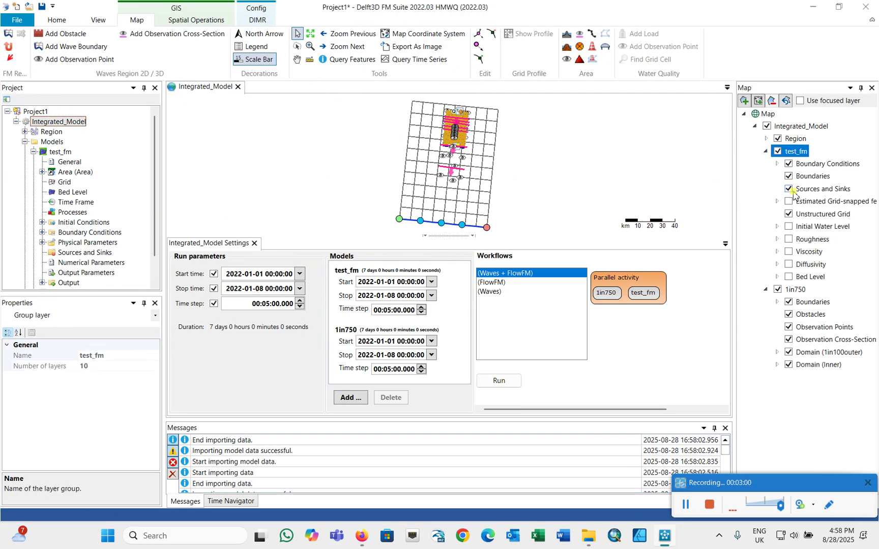
pyautogui.click(789, 277)
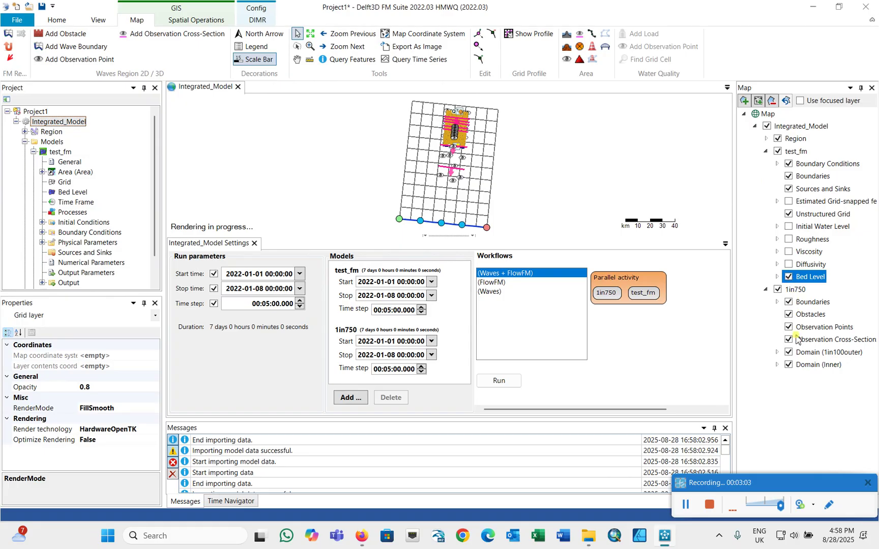
pyautogui.click(777, 365)
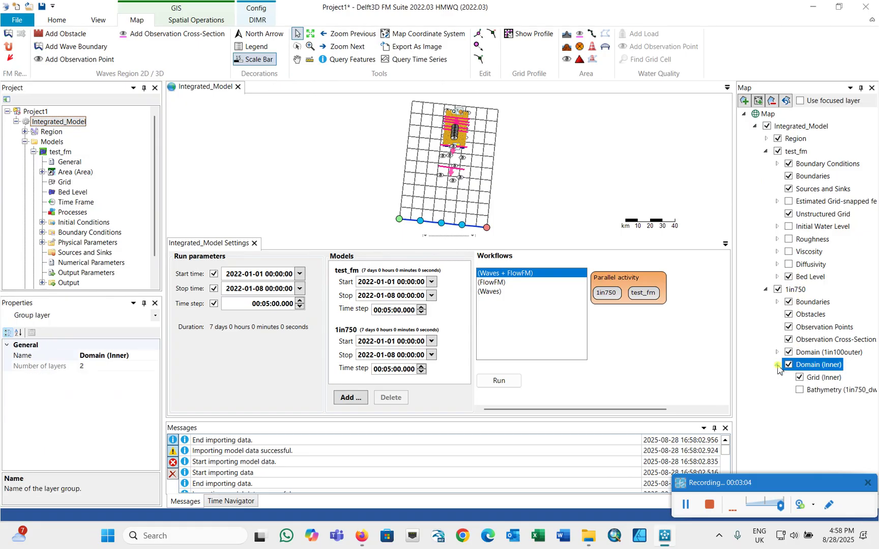
pyautogui.click(799, 390)
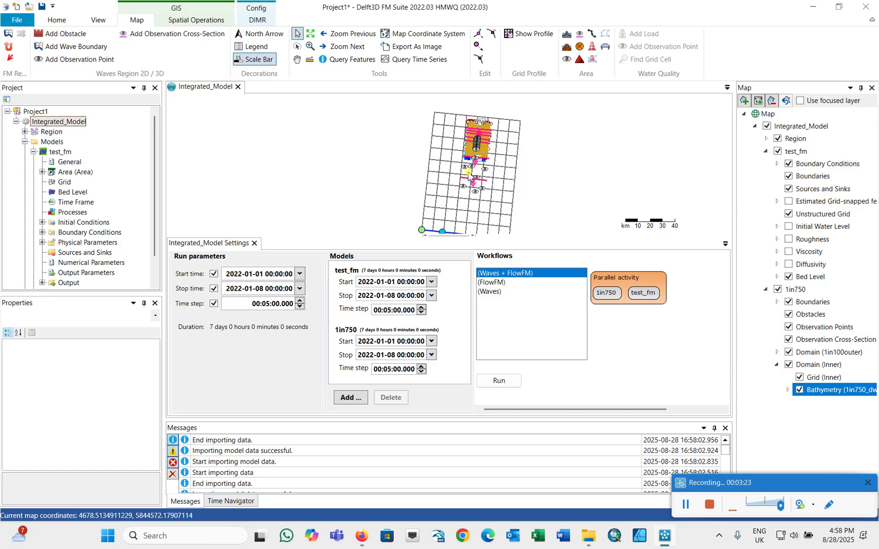
# Open the test_fm model settings and review the General and Time Frame parameters
pyautogui.click(34, 152)
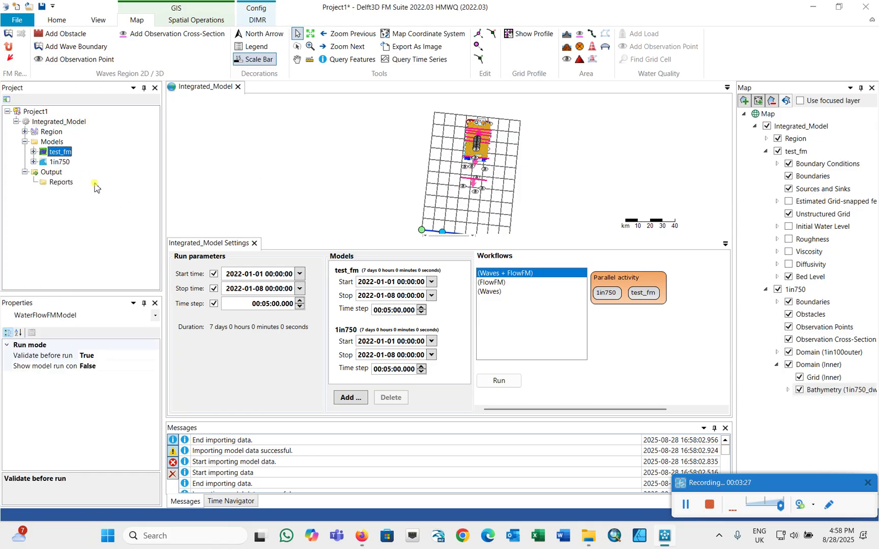
pyautogui.click(33, 151)
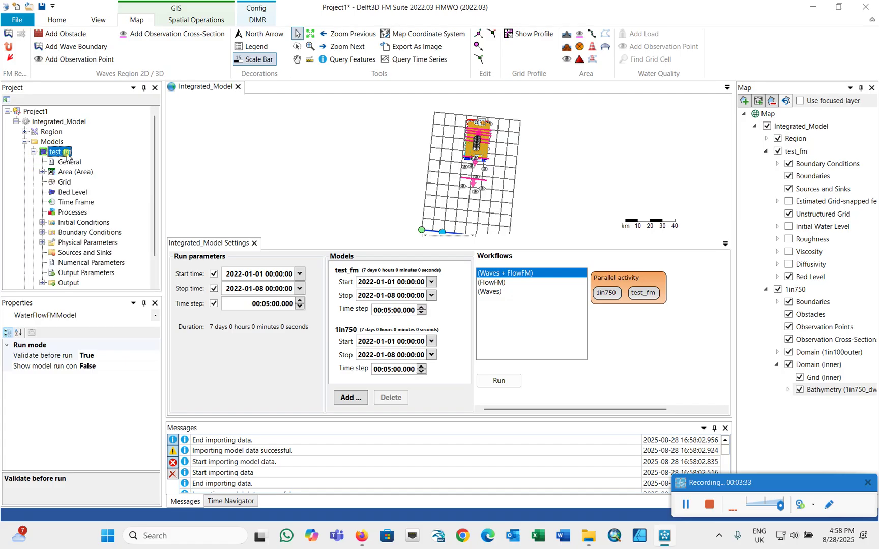
pyautogui.doubleClick(69, 162)
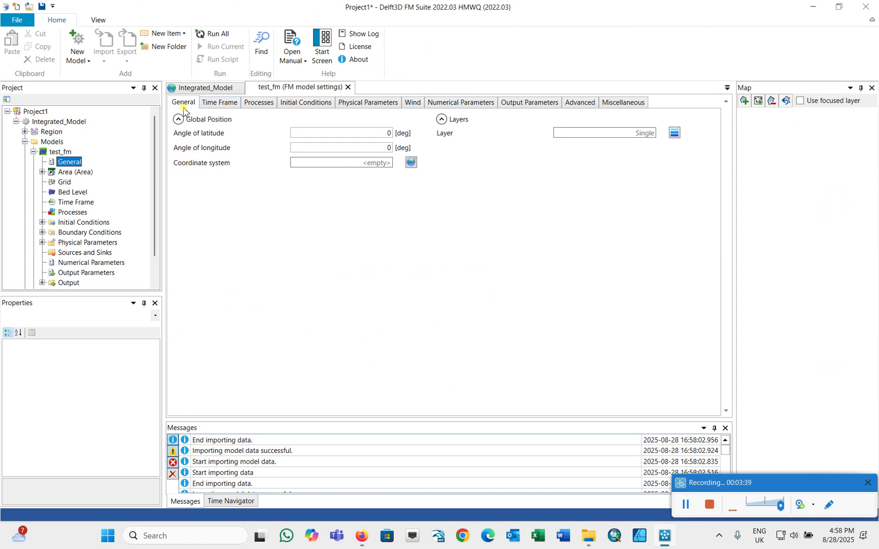
pyautogui.click(219, 105)
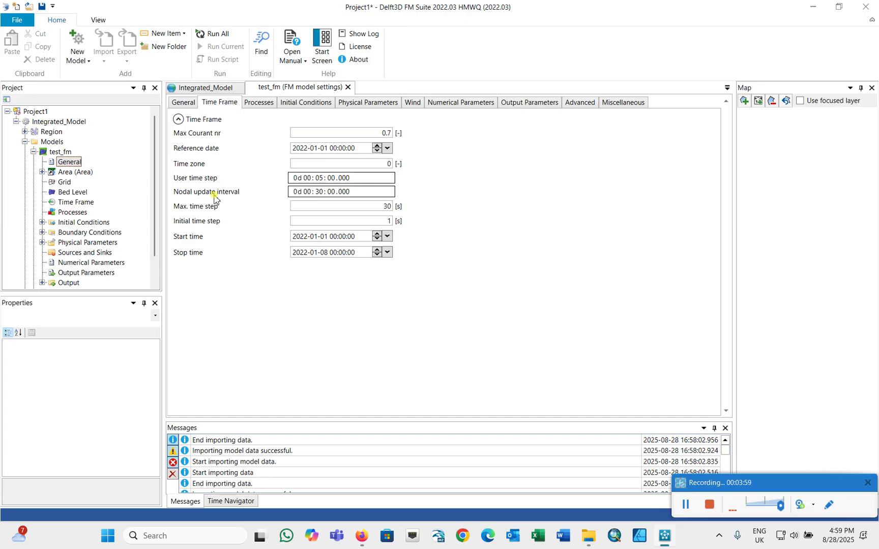
pyautogui.moveTo(326, 198)
# Select SWAN as the wave model in test_fm's process settings
pyautogui.click(267, 104)
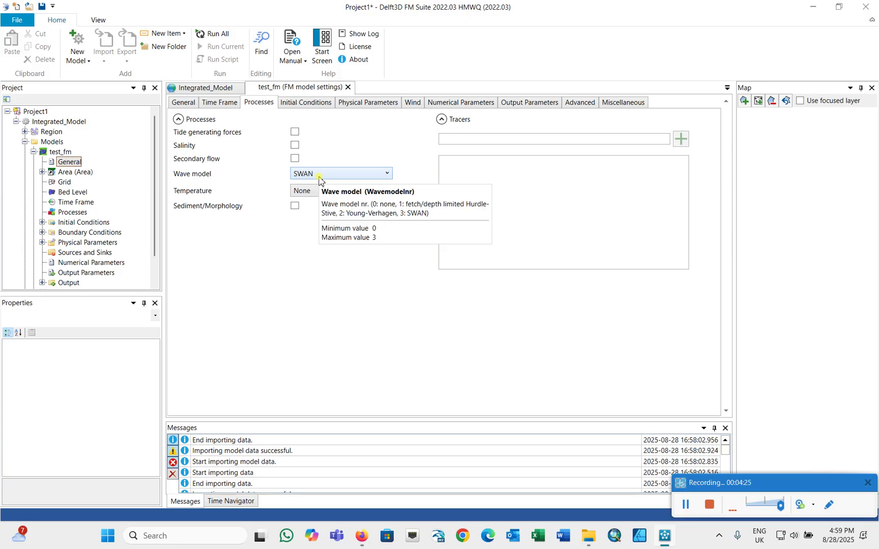
pyautogui.click(319, 175)
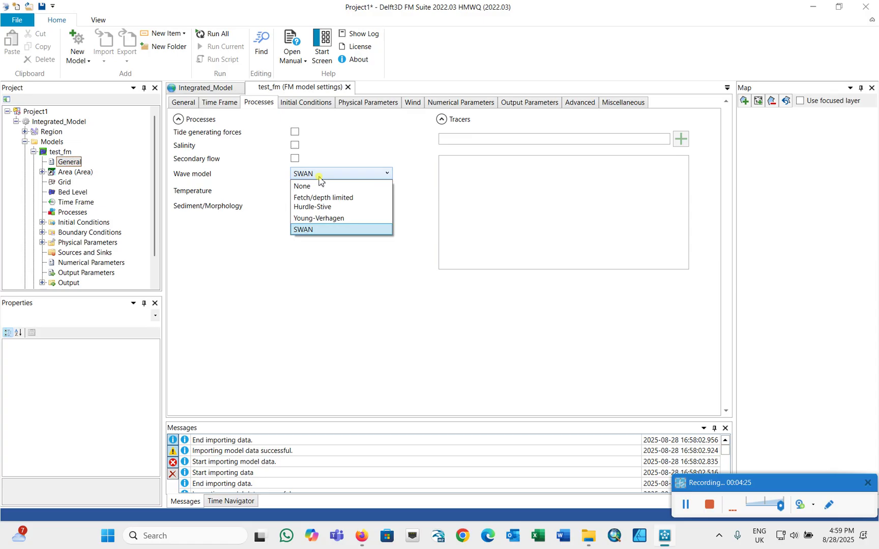
pyautogui.click(320, 232)
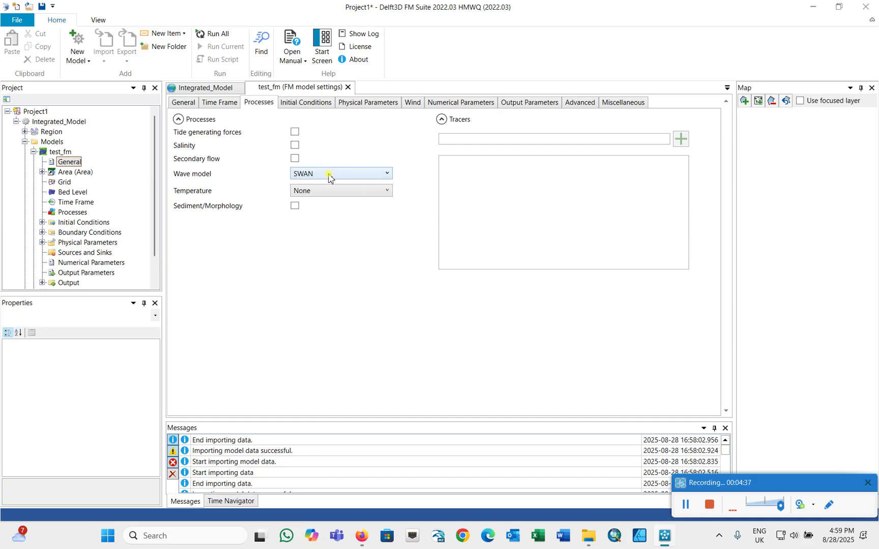
# Review test_fm's initial conditions and physical parameters, and recheck its process settings
pyautogui.click(315, 103)
pyautogui.click(360, 102)
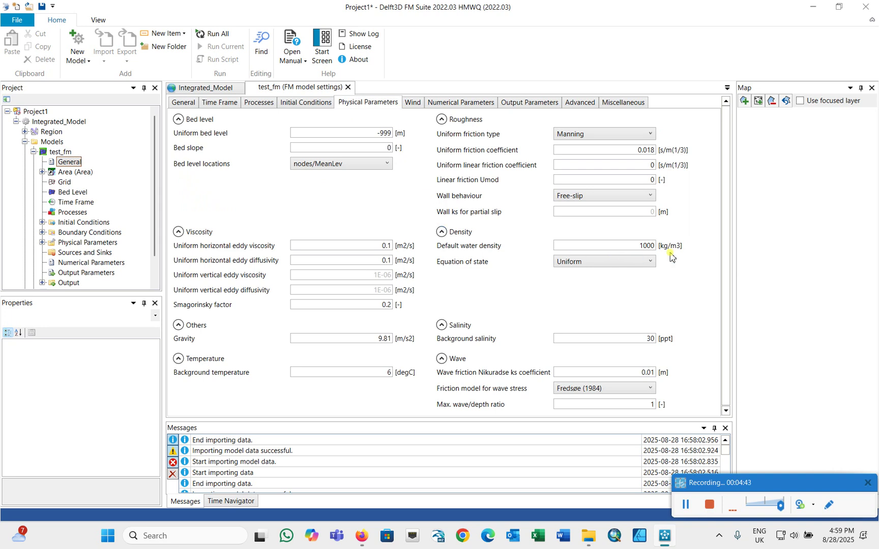
pyautogui.moveTo(726, 265); pyautogui.dragTo(724, 294)
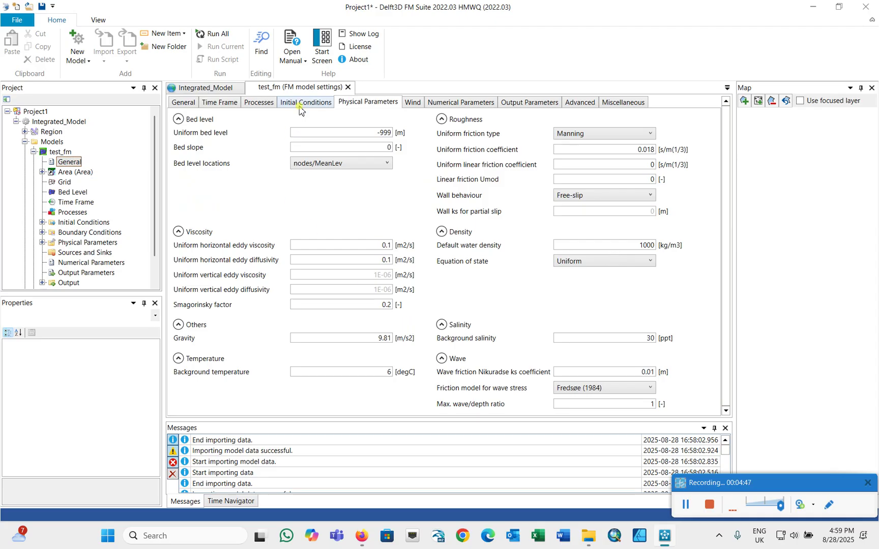
pyautogui.click(251, 105)
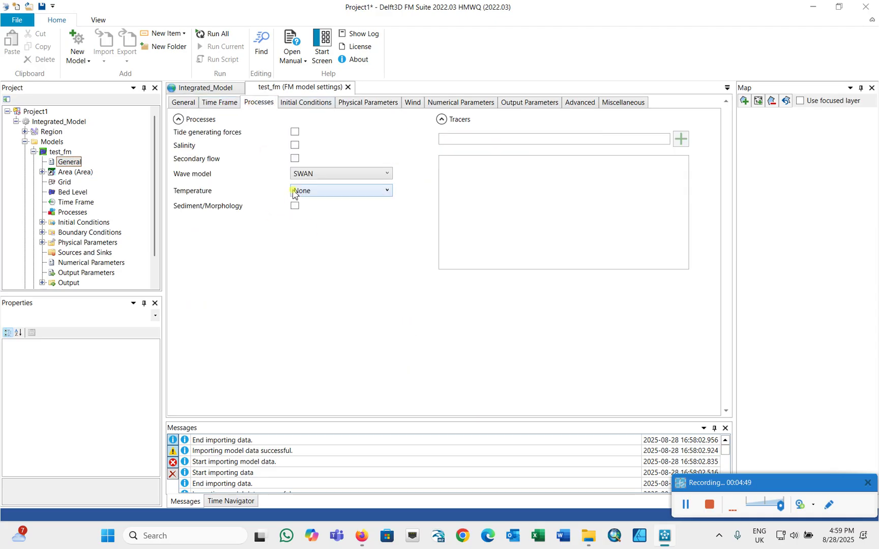
pyautogui.click(356, 104)
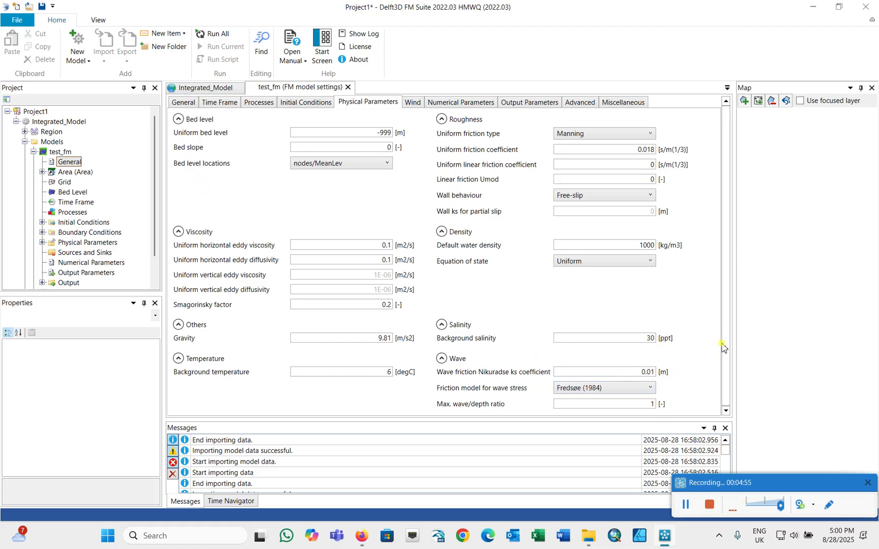
pyautogui.moveTo(724, 345); pyautogui.dragTo(726, 367)
# Check the friction model options for wave stress and set test_fm's maximum wave/depth ratio to 0.7
pyautogui.click(612, 392)
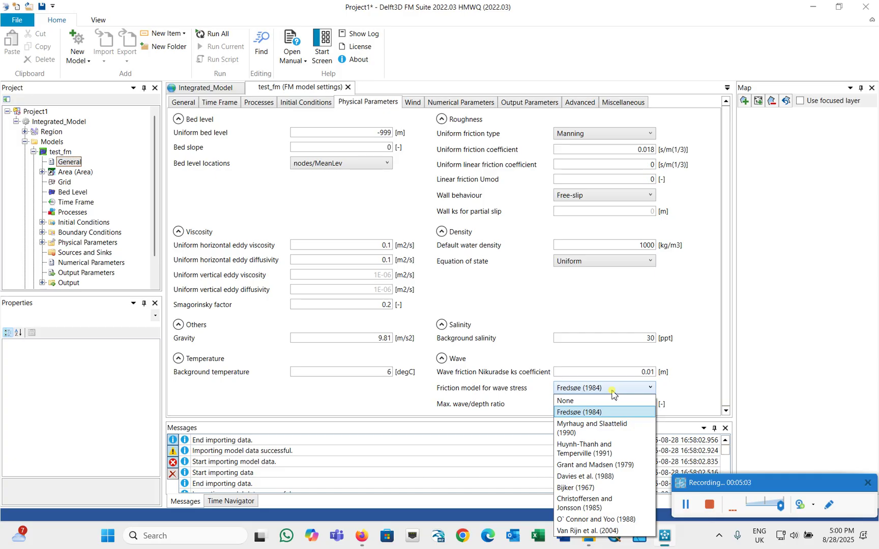
pyautogui.click(613, 393)
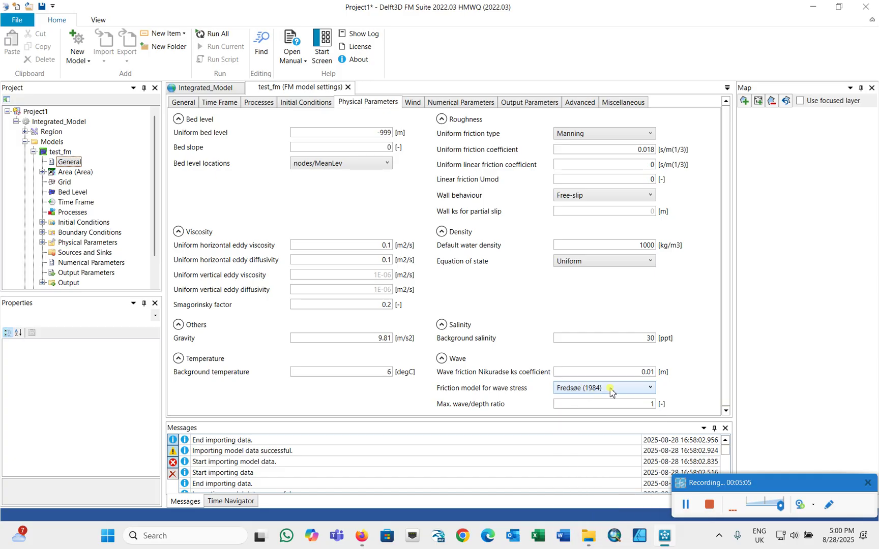
pyautogui.click(610, 389)
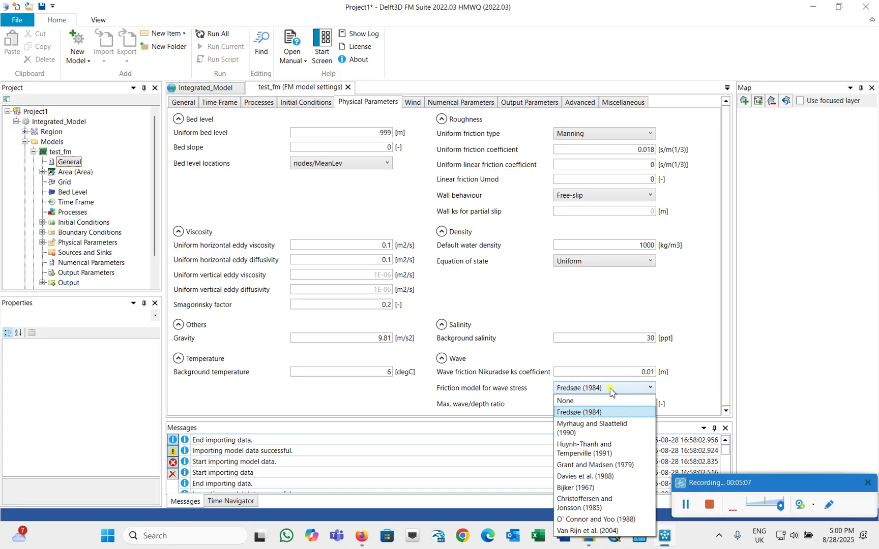
pyautogui.click(610, 390)
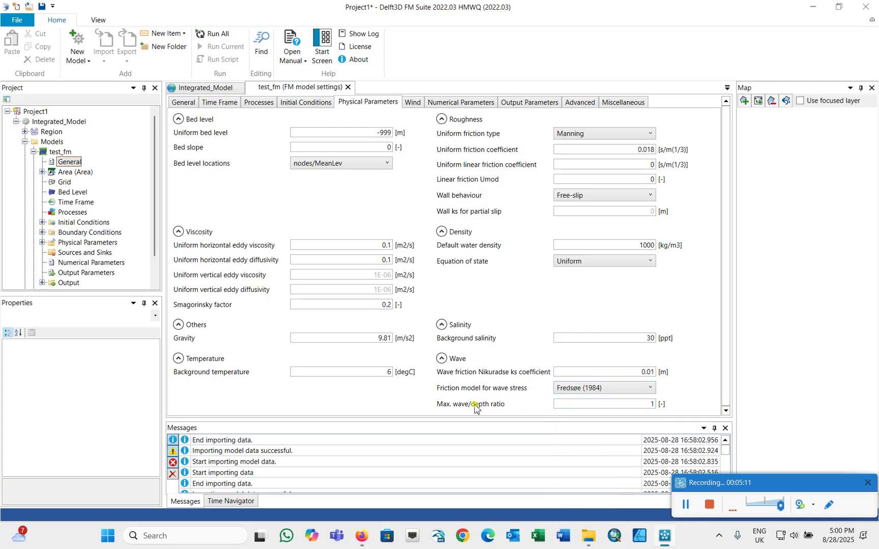
pyautogui.doubleClick(630, 404)
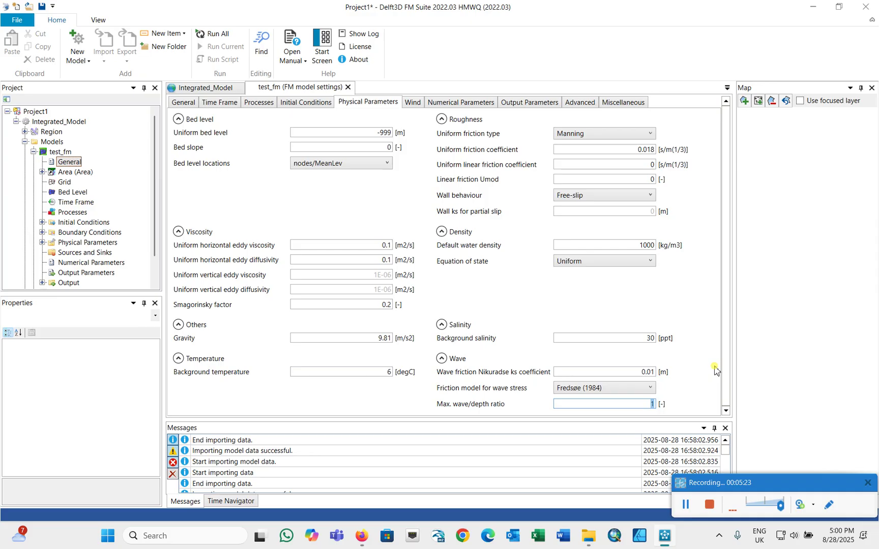
pyautogui.write('.7')
# Review test_fm's wind, numerical and output parameters, including the history and map output options, and close its settings
pyautogui.click(412, 104)
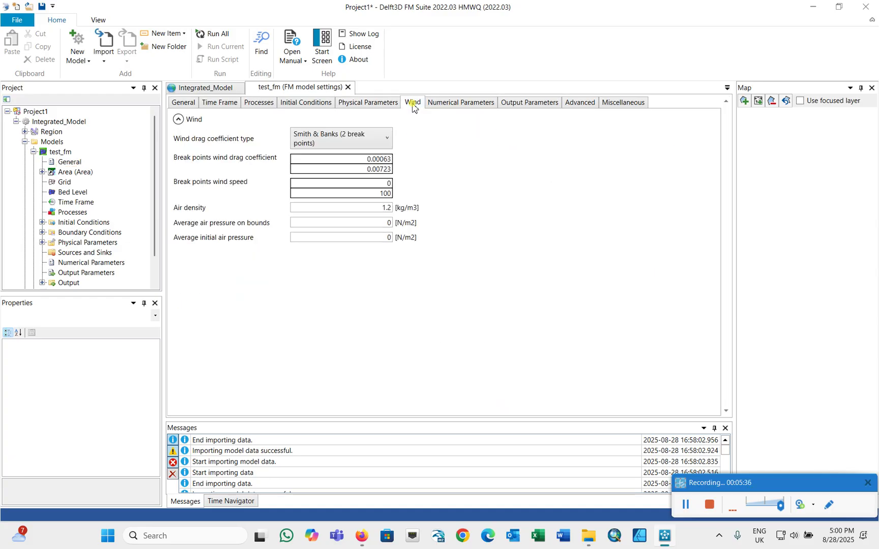
pyautogui.click(449, 107)
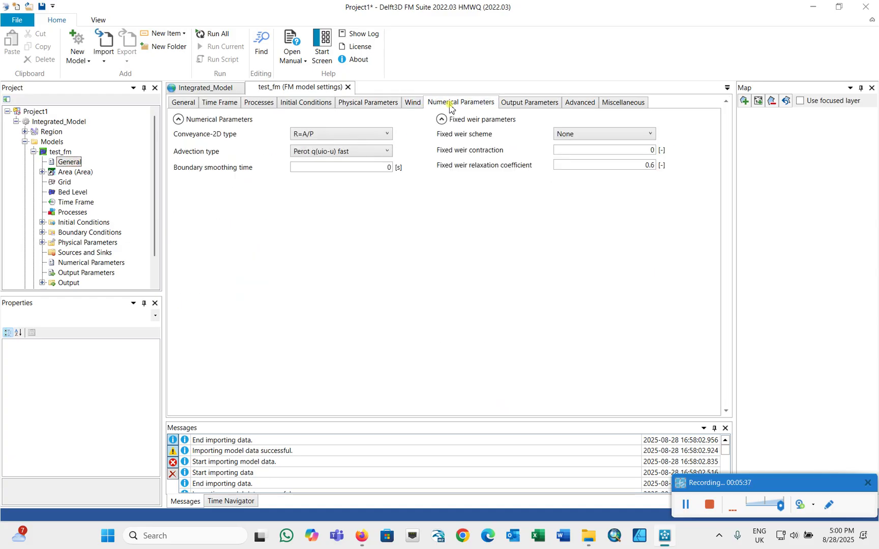
pyautogui.click(530, 103)
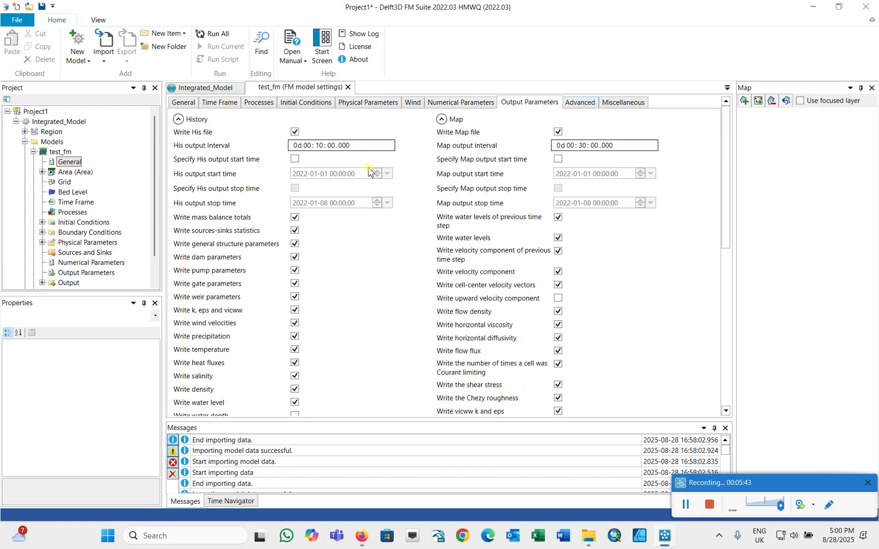
pyautogui.scroll(-1, 331, 242)
pyautogui.scroll(-1, 331, 241)
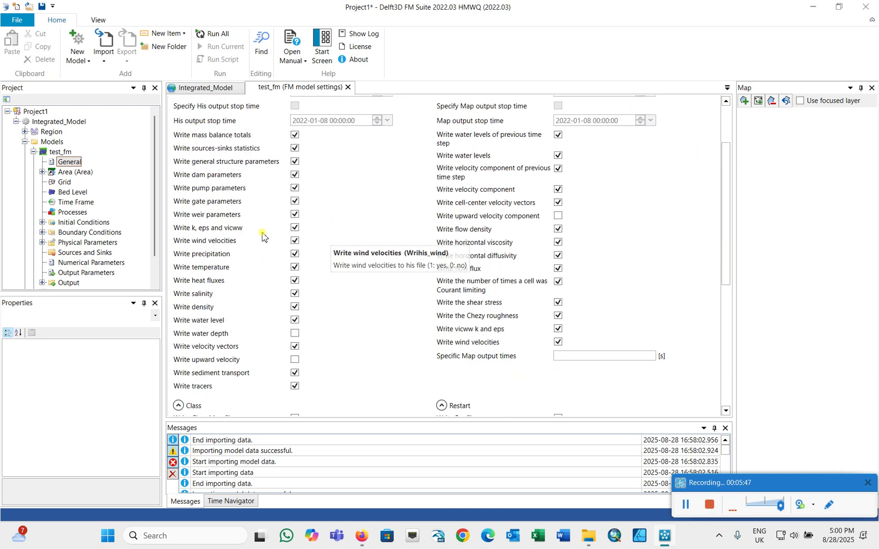
pyautogui.scroll(2, 253, 202)
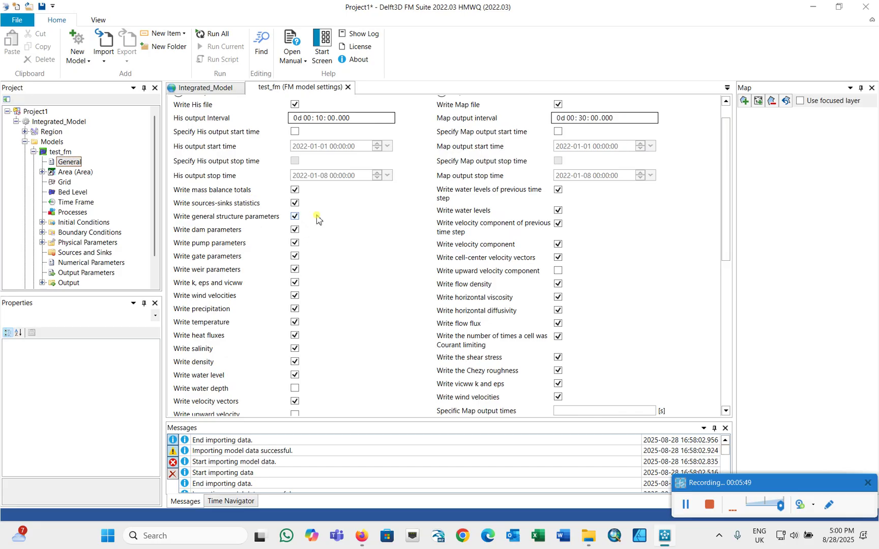
pyautogui.click(206, 91)
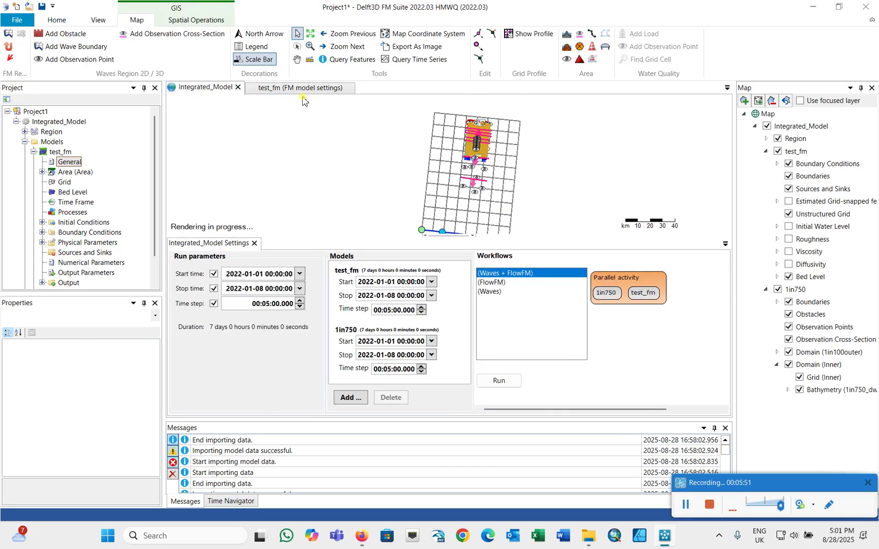
pyautogui.click(311, 87)
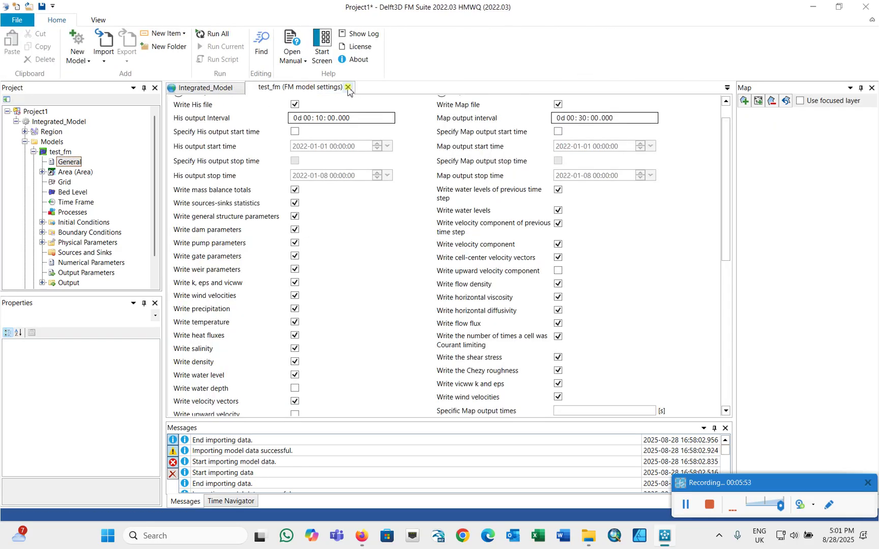
pyautogui.click(348, 87)
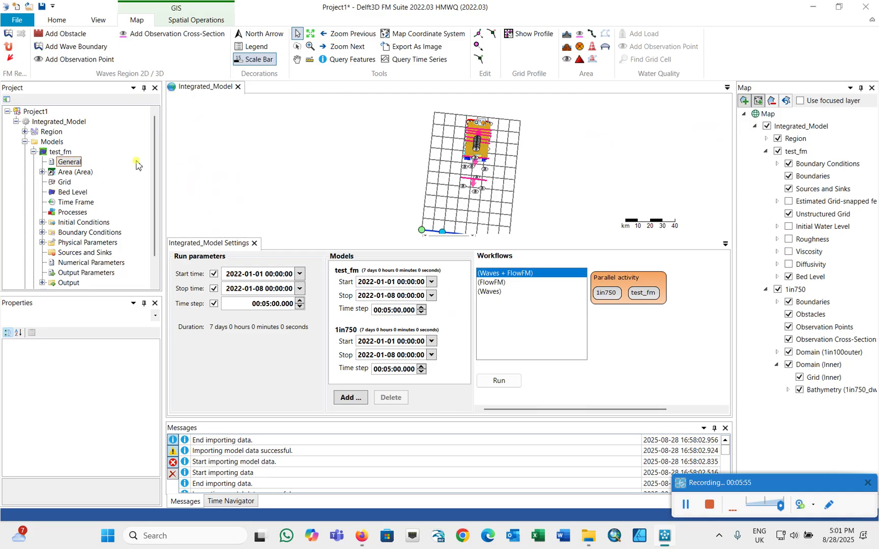
# Open the general settings of the 1in750 wave model and review its communication, simulation mode and D-Flow FM coupling options
pyautogui.scroll(-1, 154, 168)
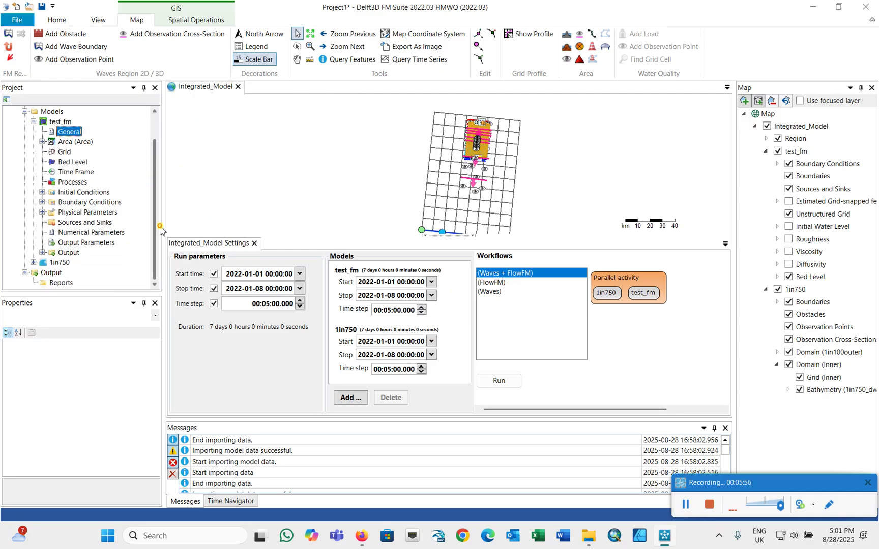
pyautogui.click(33, 262)
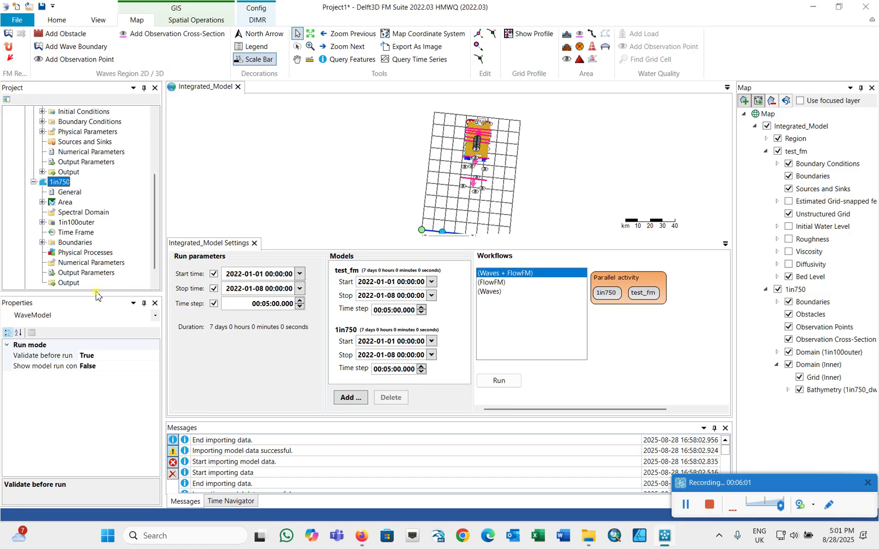
pyautogui.click(67, 194)
pyautogui.doubleClick(67, 194)
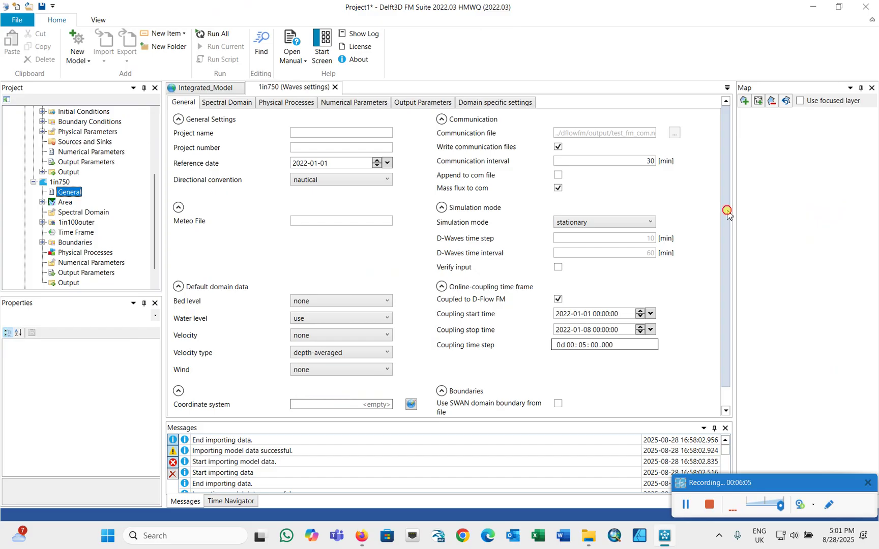
pyautogui.scroll(-1, 728, 211)
pyautogui.scroll(1, 727, 234)
pyautogui.moveTo(726, 241); pyautogui.dragTo(726, 276)
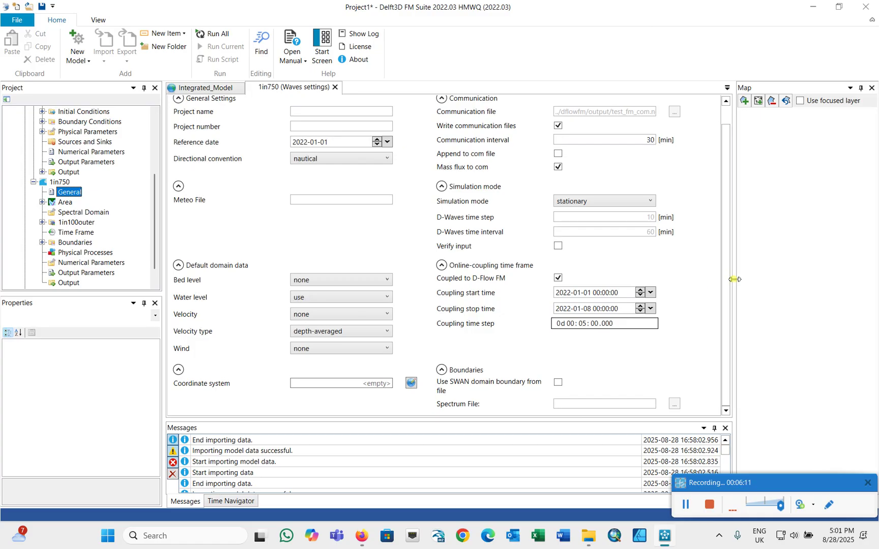
pyautogui.moveTo(729, 252); pyautogui.dragTo(729, 230)
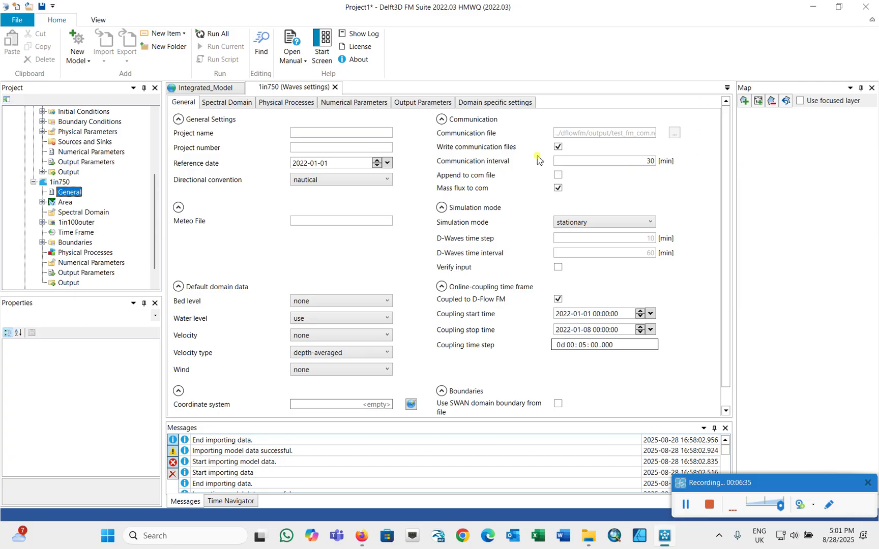
# Review 1in750's spectral domain, physical process, numerical, output and domain-specific settings, recheck the general ones, and close the settings
pyautogui.click(236, 103)
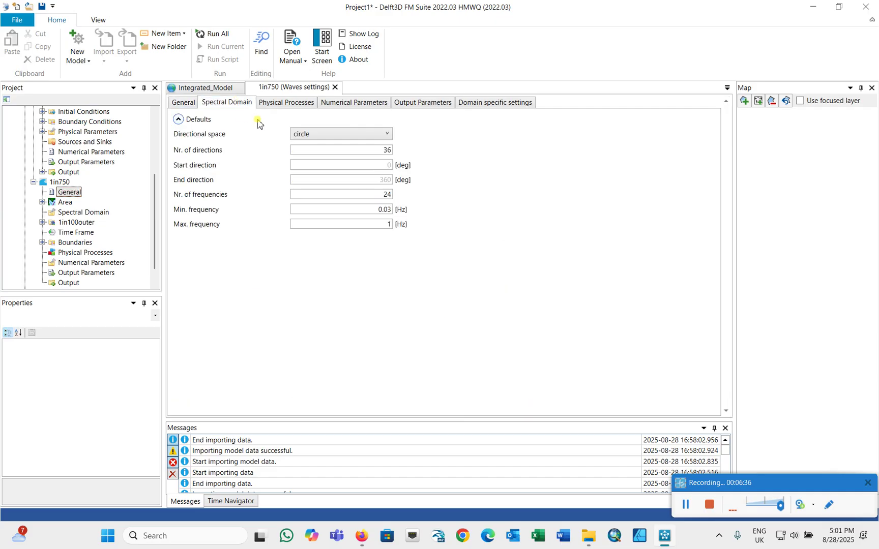
pyautogui.click(285, 103)
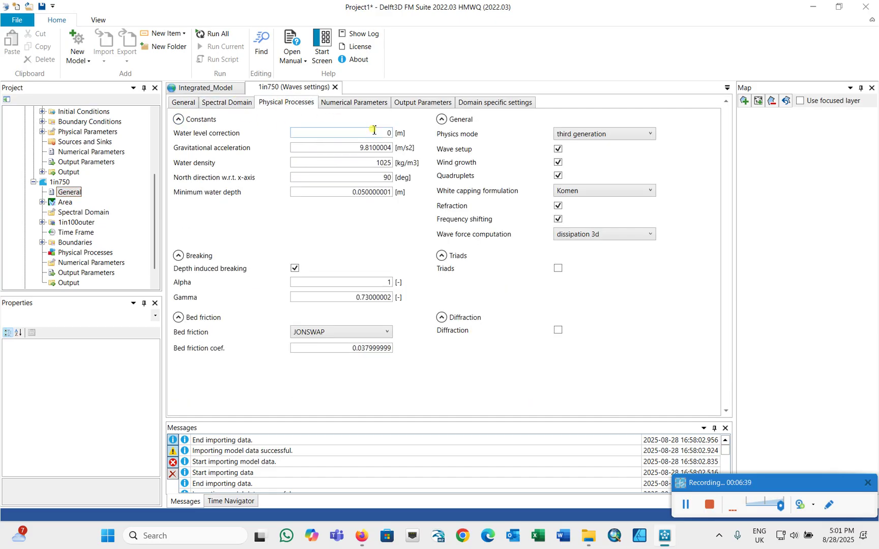
pyautogui.click(355, 107)
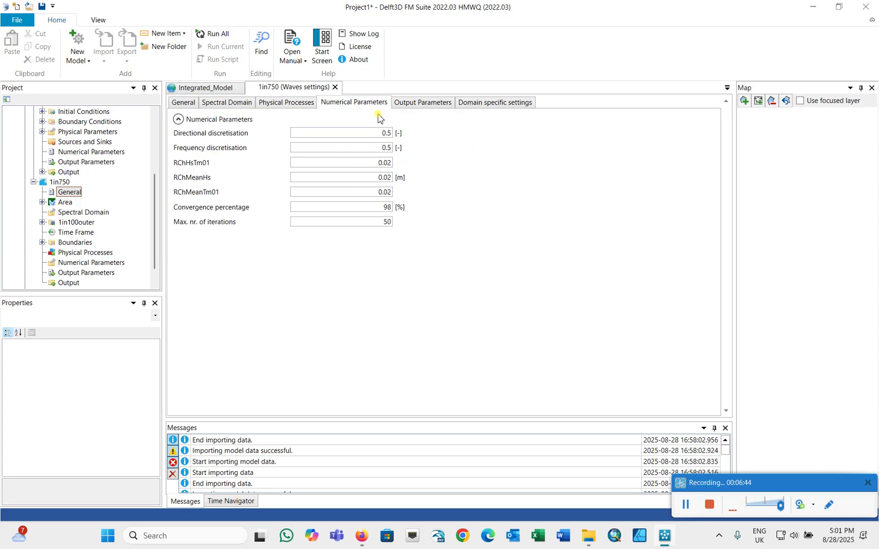
pyautogui.click(416, 105)
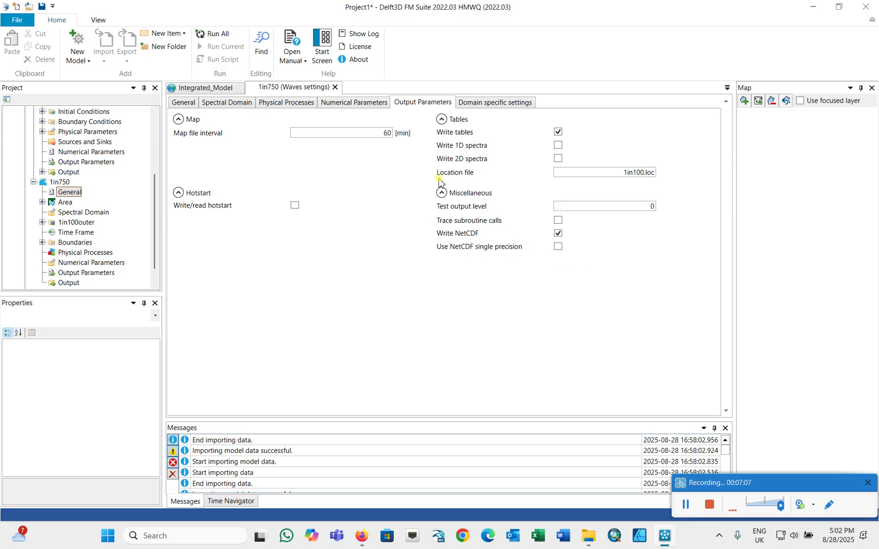
pyautogui.click(503, 103)
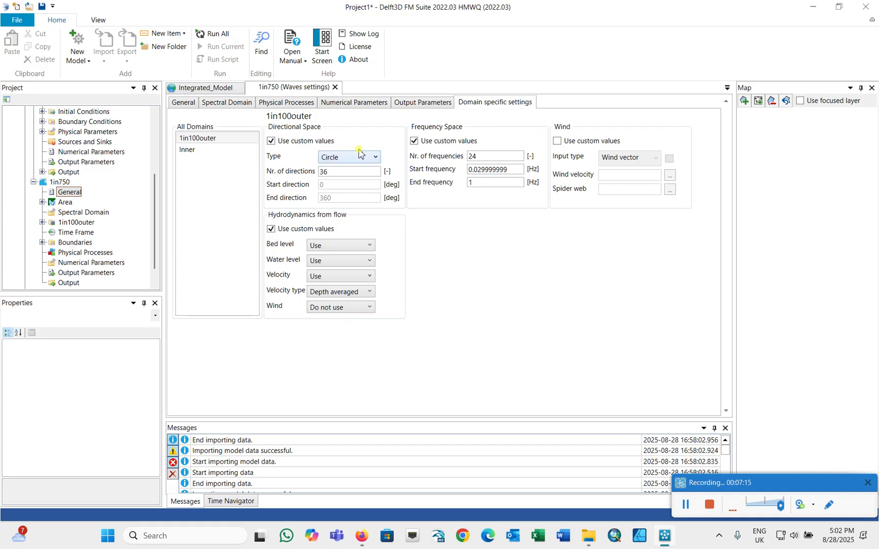
pyautogui.click(419, 104)
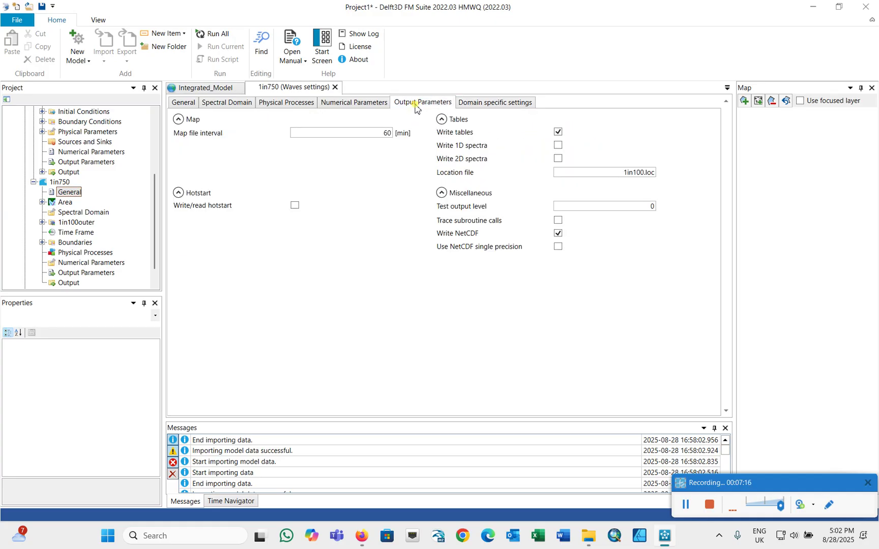
pyautogui.click(183, 103)
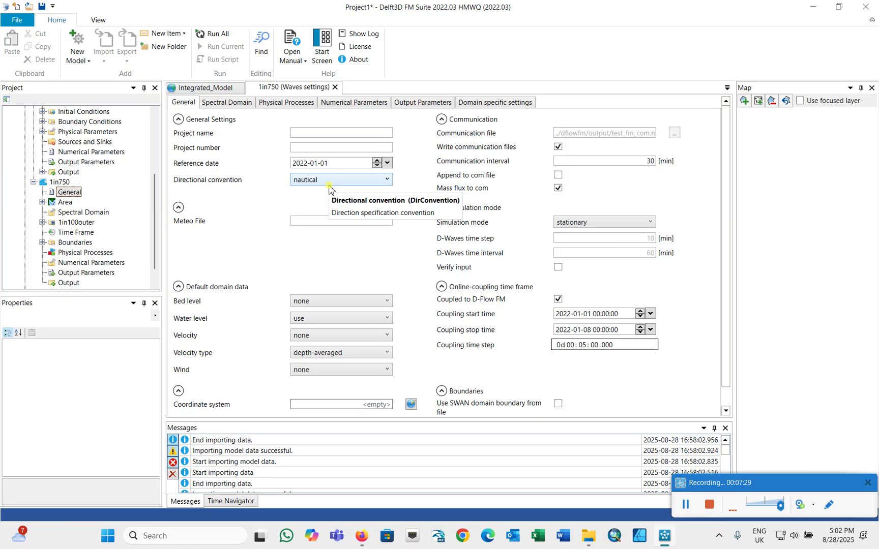
pyautogui.moveTo(153, 186); pyautogui.dragTo(159, 139)
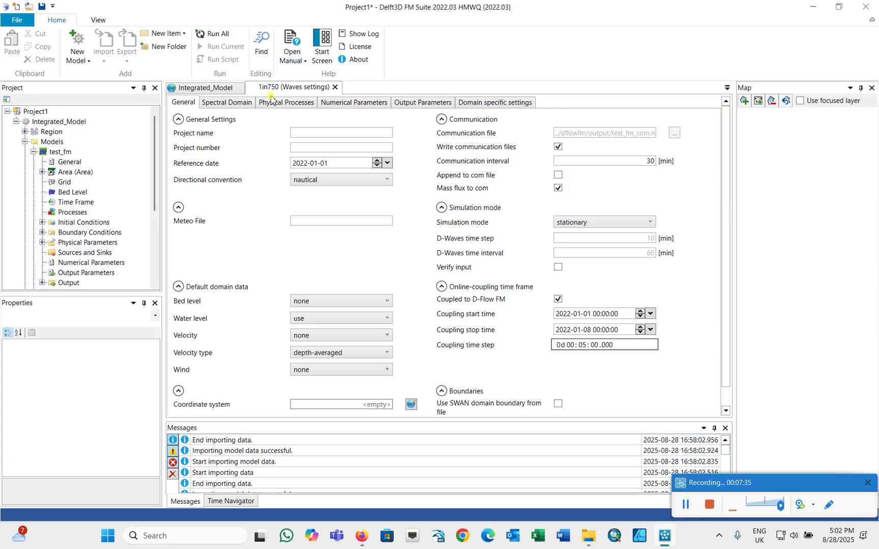
pyautogui.click(335, 87)
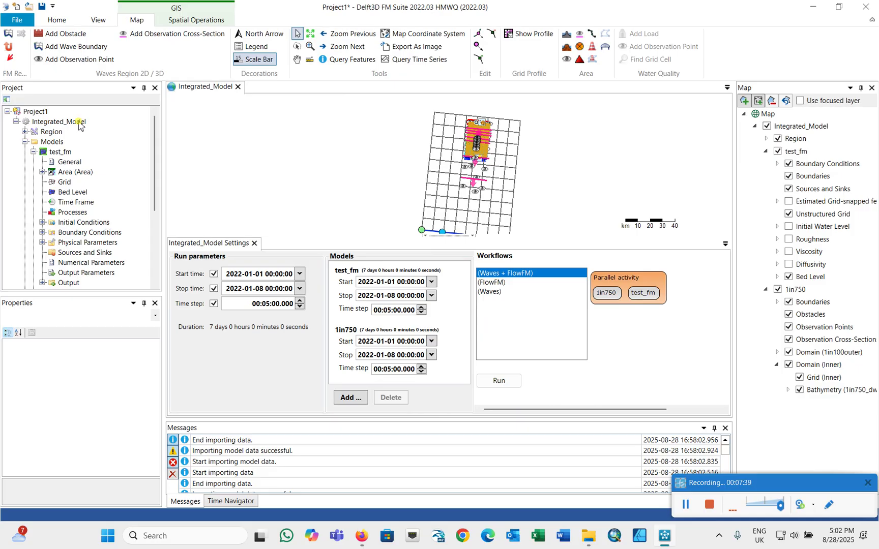
# Validate Integrated_Model and expand the HydroModel Specific and 1in750 sections of the validation report
pyautogui.rightClick(79, 123)
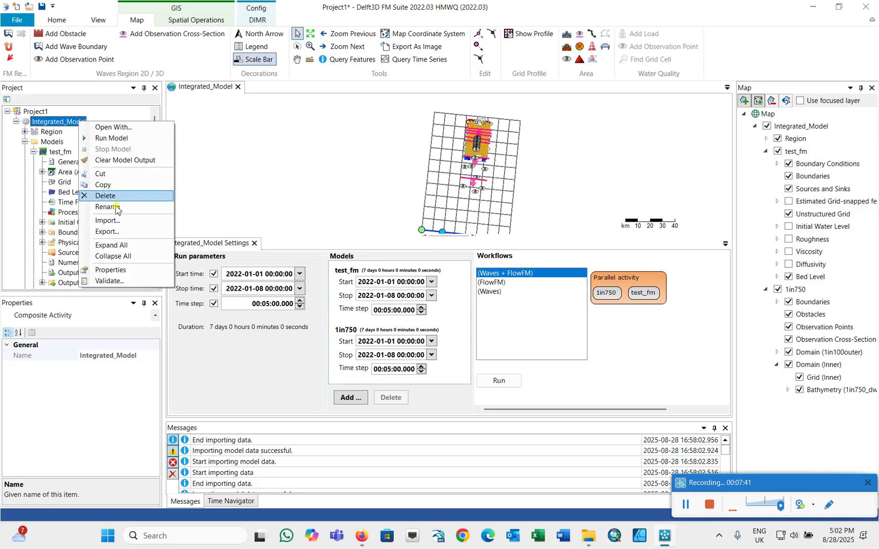
pyautogui.click(111, 281)
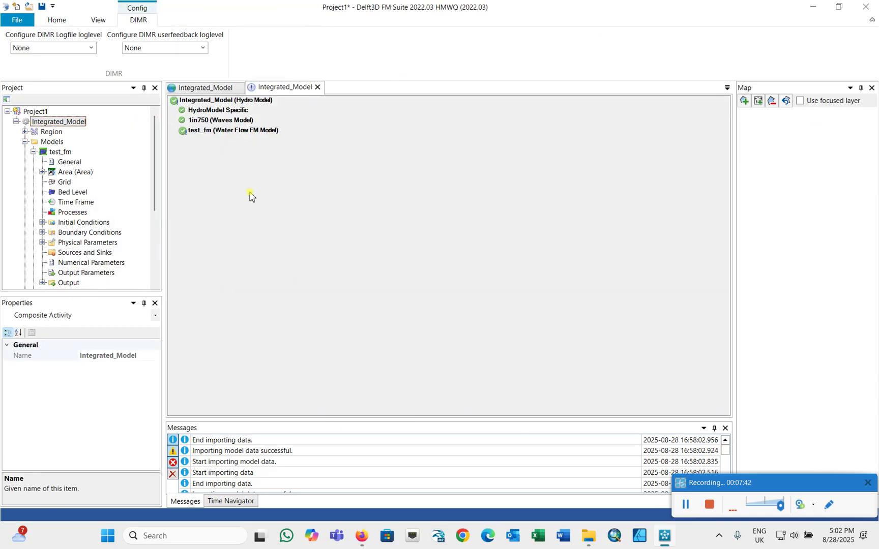
pyautogui.click(175, 111)
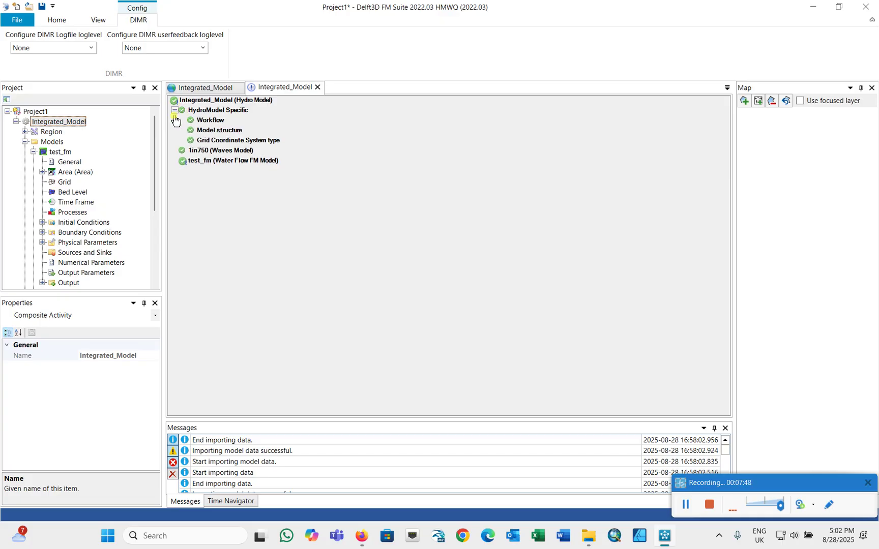
pyautogui.click(174, 151)
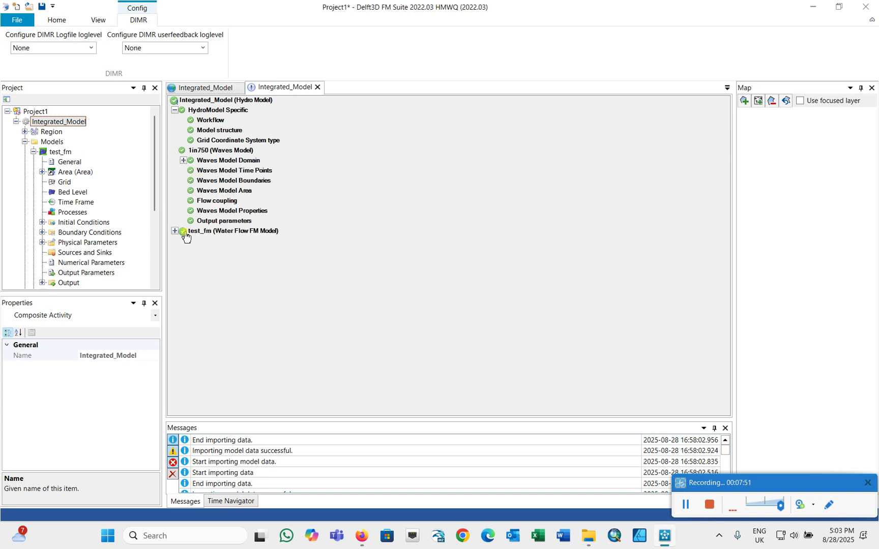
# Expand the test_fm section of the validation report to examine its individual checks
pyautogui.click(176, 232)
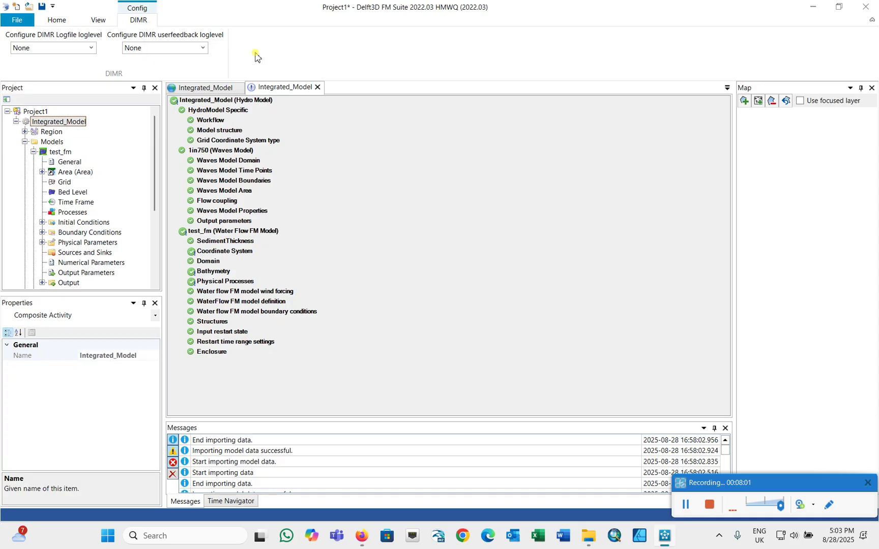
# Start running all models in Project1 and cancel all of the run's activities
pyautogui.click(51, 113)
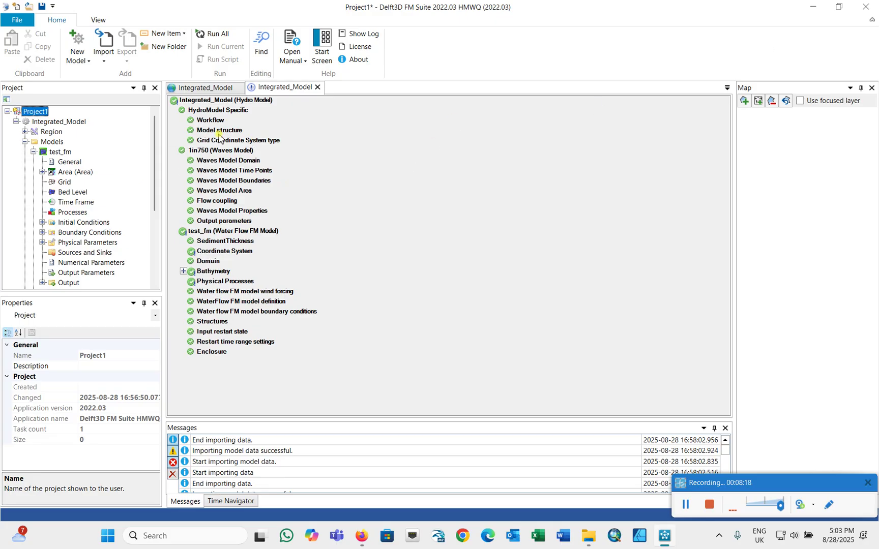
pyautogui.click(214, 34)
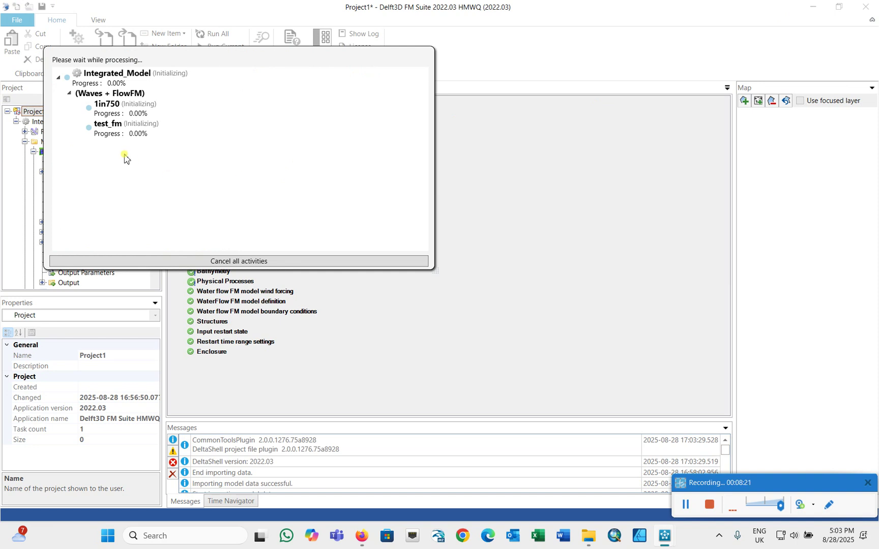
pyautogui.click(173, 61)
pyautogui.click(240, 261)
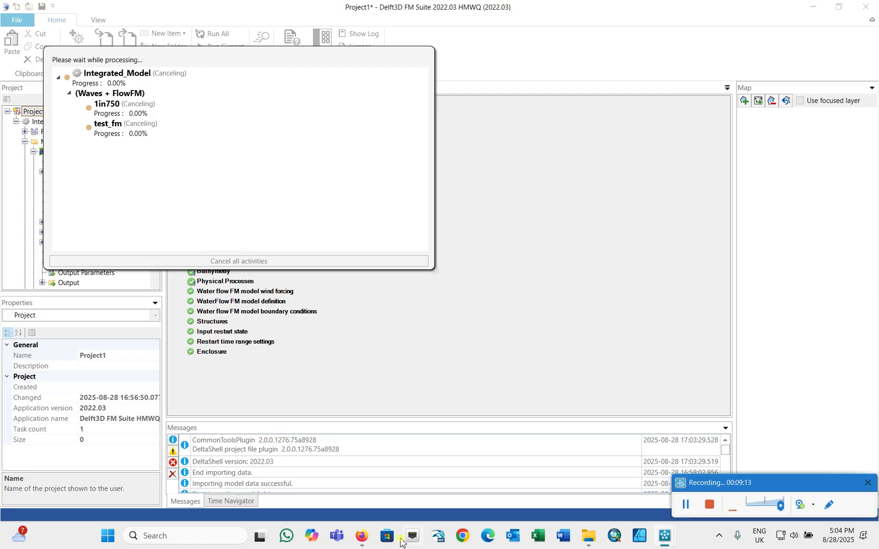
# Switch to File Explorer, open the run batch file of M2_4m_W_4m_20s in Notepad, examine its DIMR call and close it
pyautogui.click(588, 535)
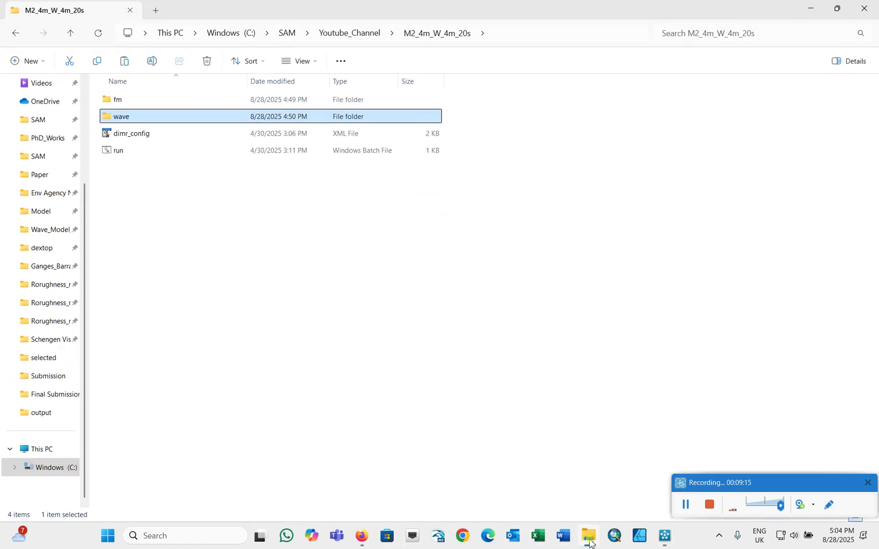
pyautogui.rightClick(130, 151)
pyautogui.click(127, 156)
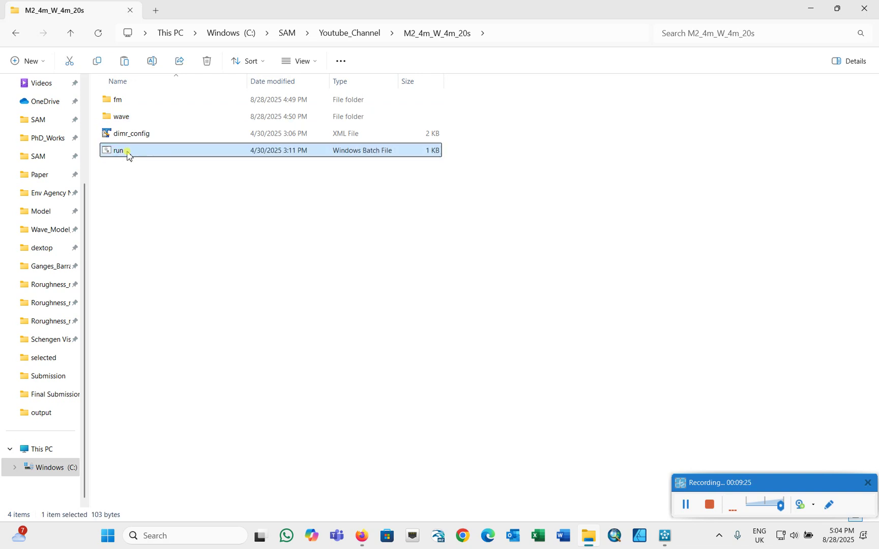
pyautogui.rightClick(127, 155)
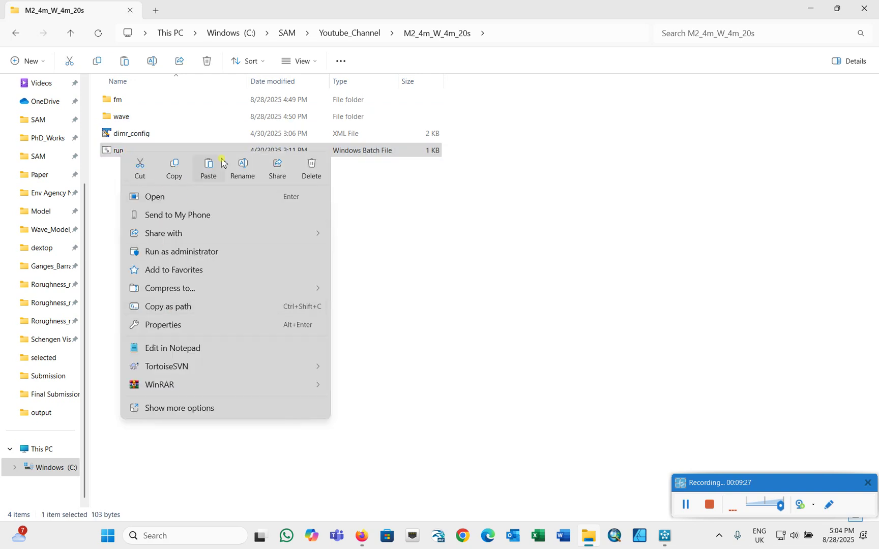
pyautogui.click(190, 355)
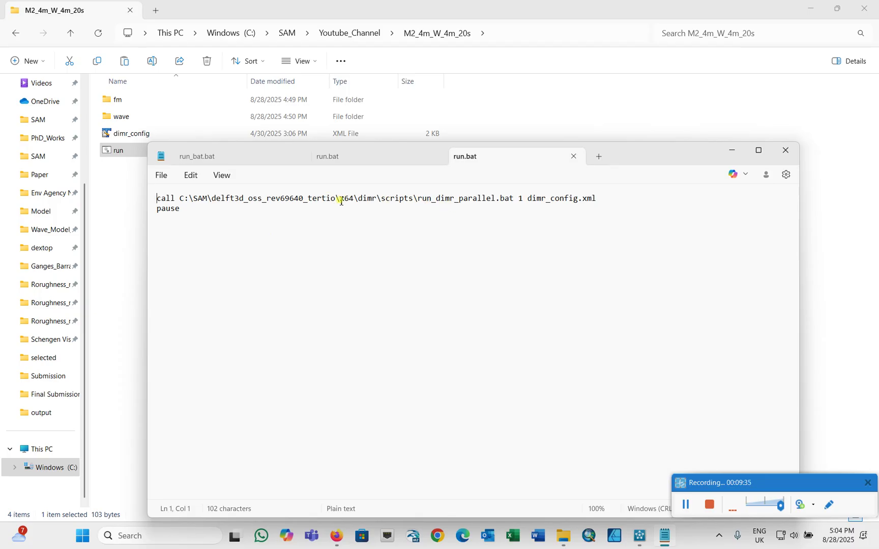
pyautogui.click(519, 200)
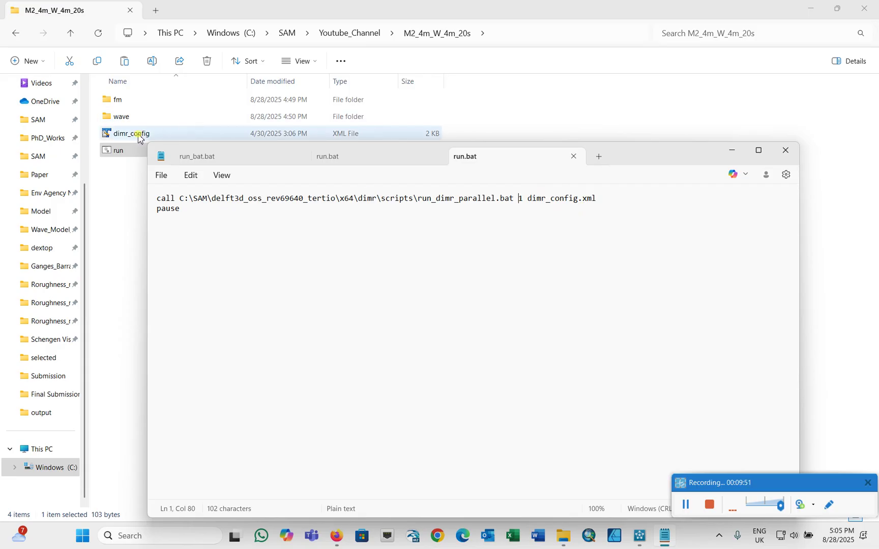
pyautogui.click(785, 150)
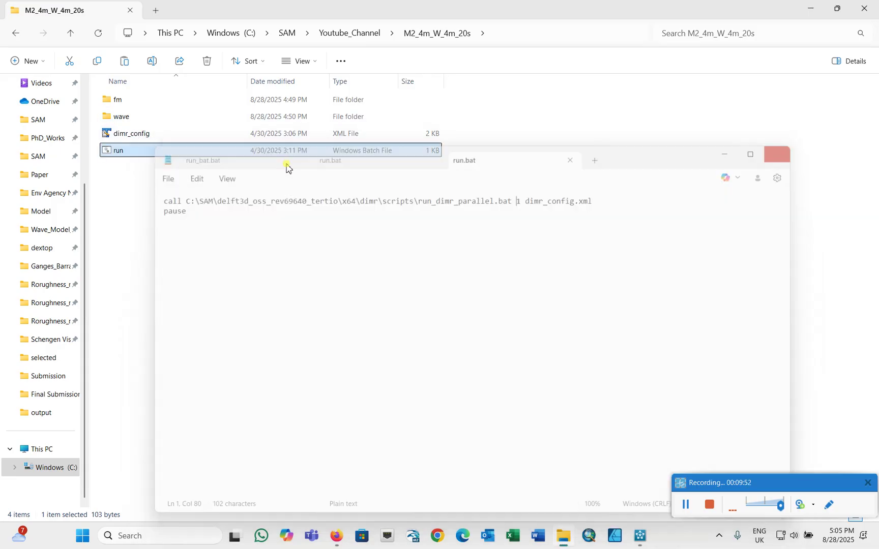
# Open dimr_config.xml, examine the working directories of the wave and D-Flow FM components, and close the file
pyautogui.click(130, 133)
pyautogui.doubleClick(130, 134)
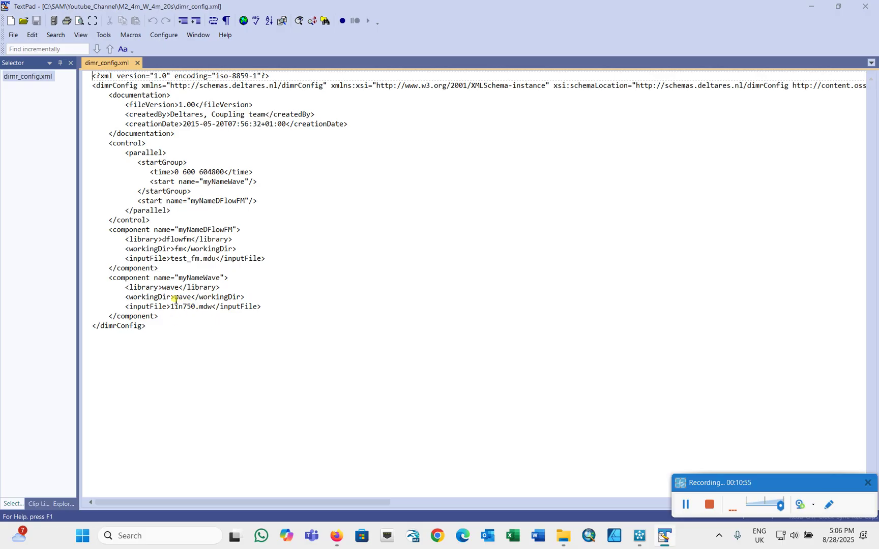
pyautogui.moveTo(175, 298); pyautogui.dragTo(192, 294)
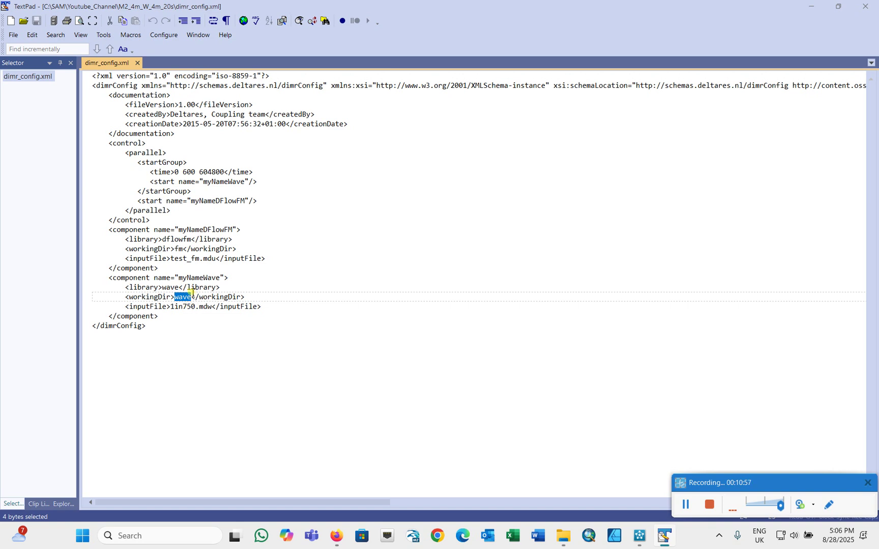
pyautogui.doubleClick(177, 249)
pyautogui.click(865, 7)
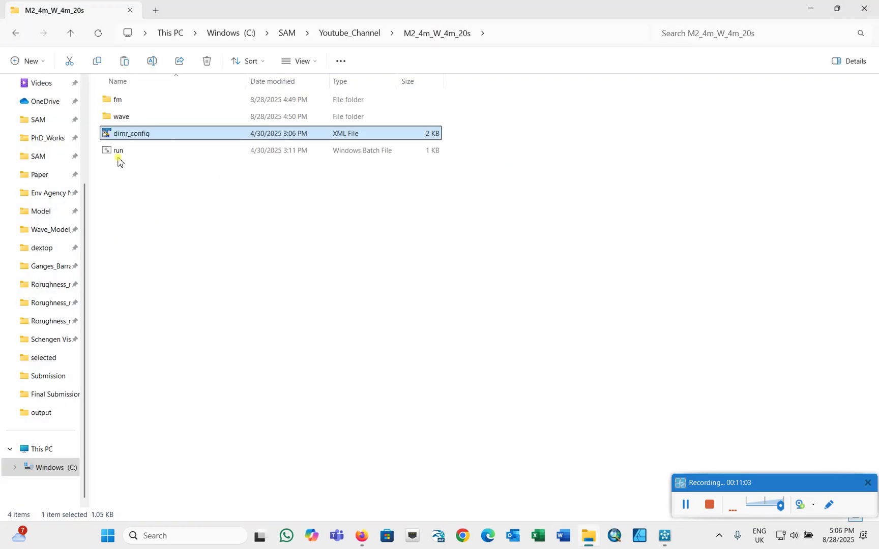
# Launch the coupled simulation with the run batch file and close its console window
pyautogui.doubleClick(128, 157)
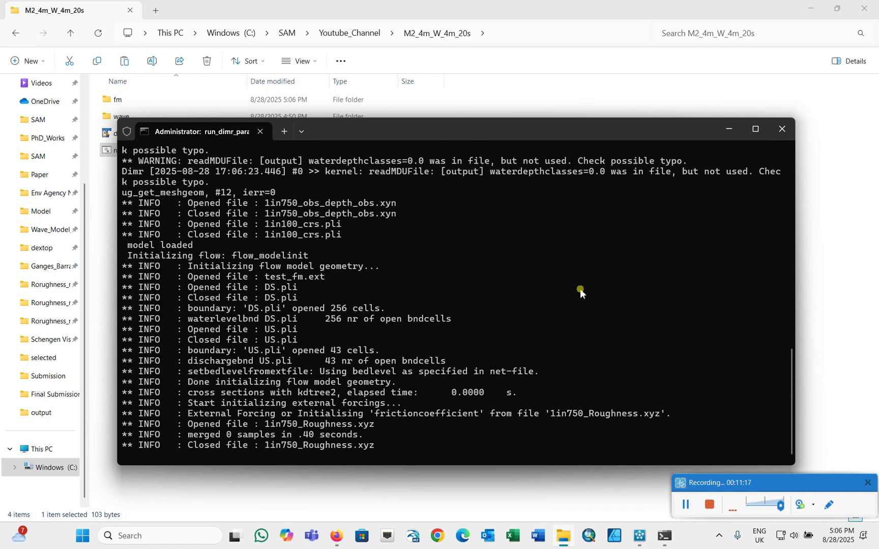
pyautogui.click(781, 130)
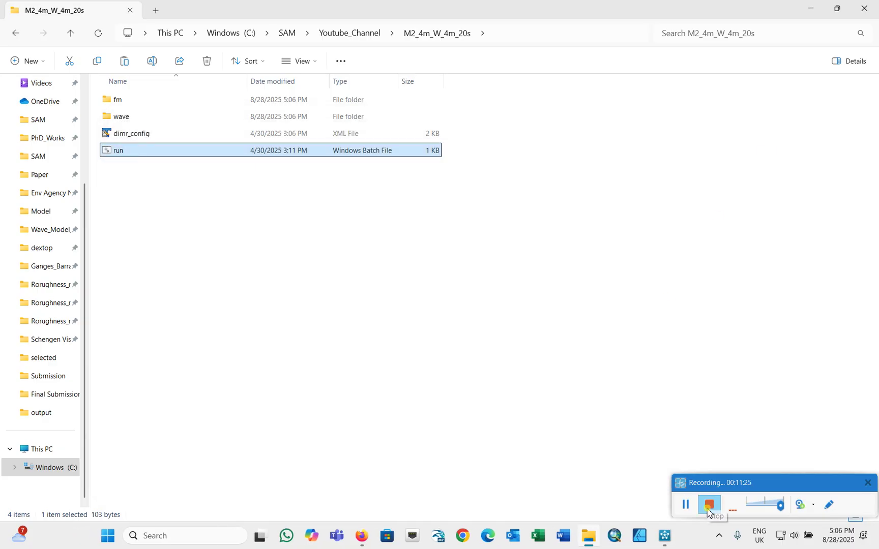